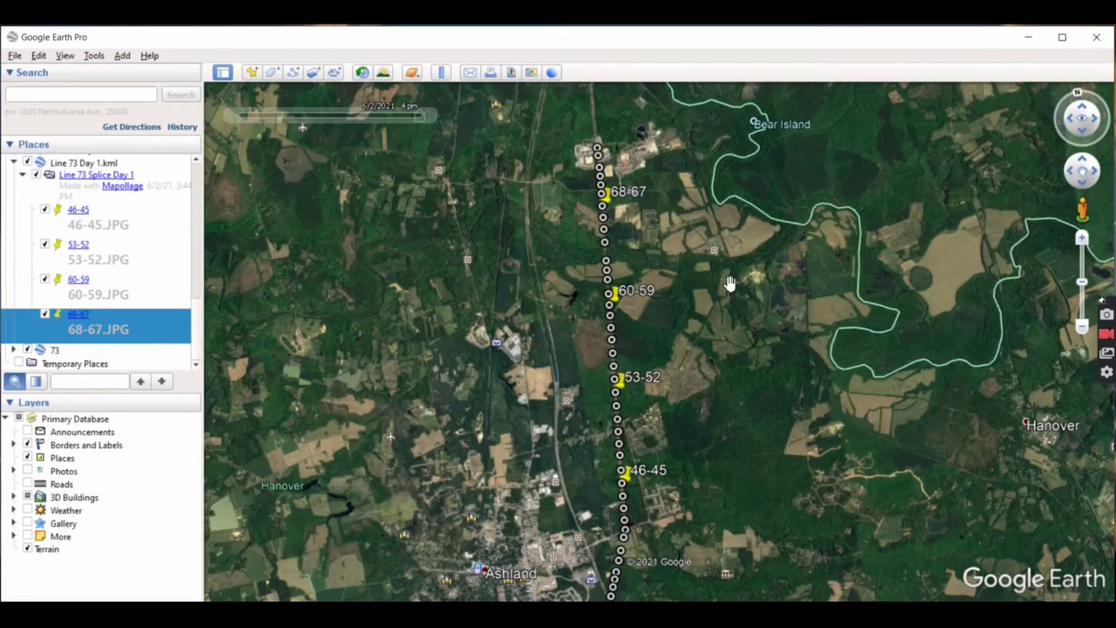
Pan and zoom the map along the Line 73 route onto the 60-59 placemark.
left_click_drag(734, 269, 695, 300)
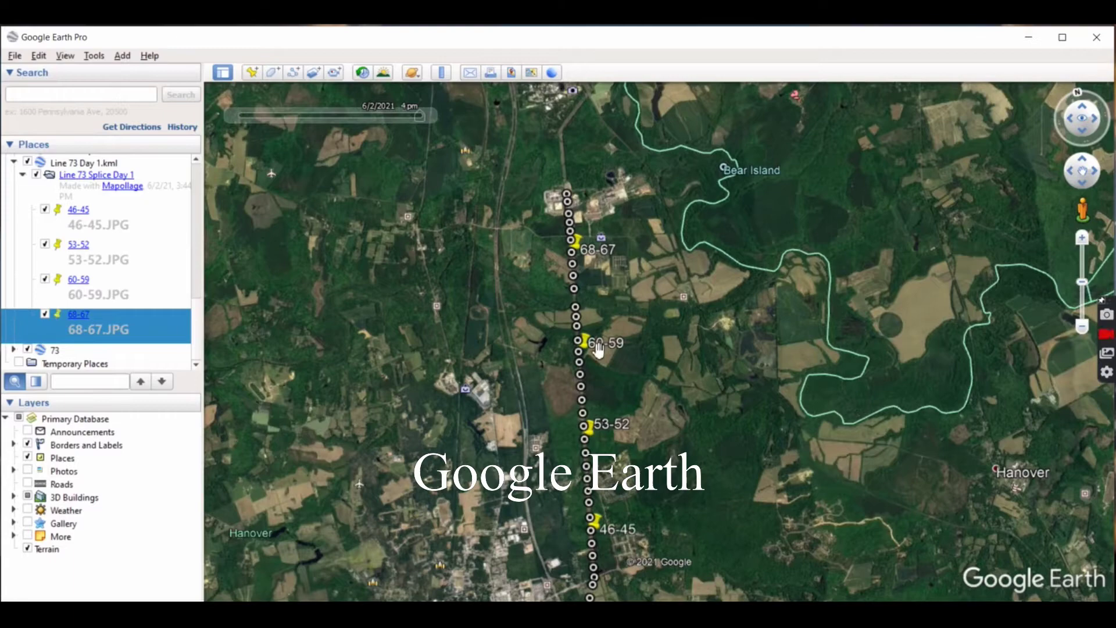
scroll(587, 346, "up", 4)
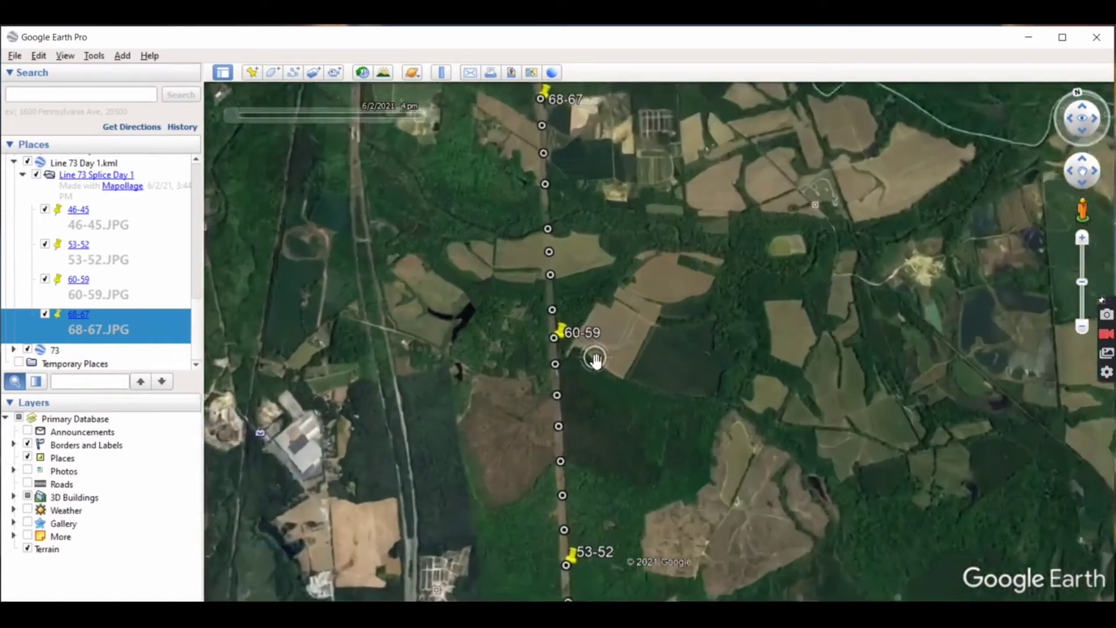
scroll(622, 316, "up", 2)
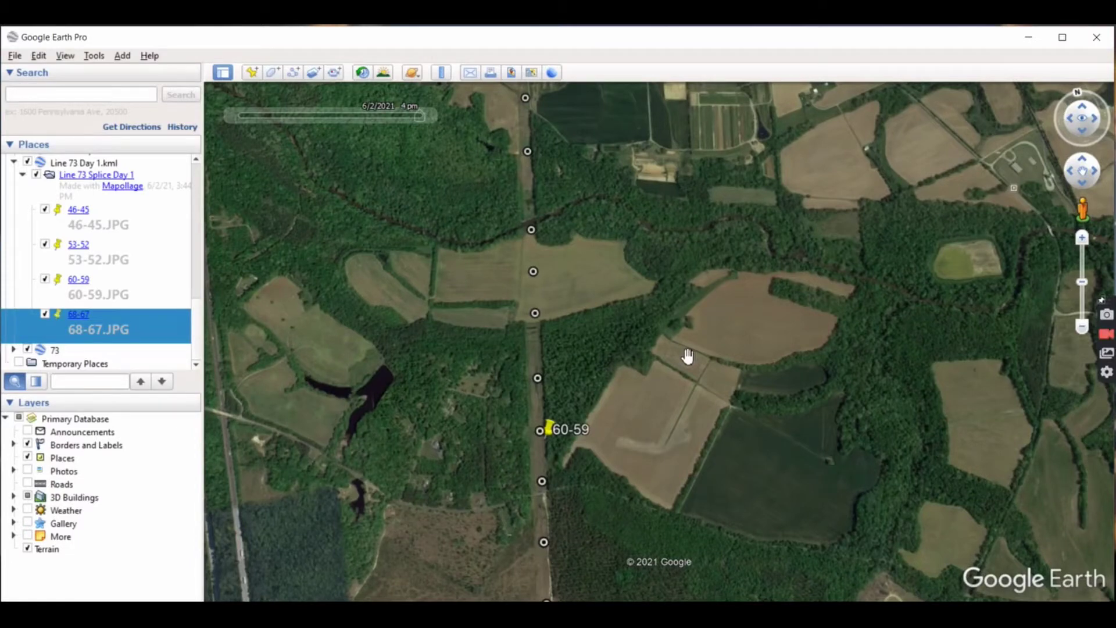
left_click_drag(704, 355, 715, 281)
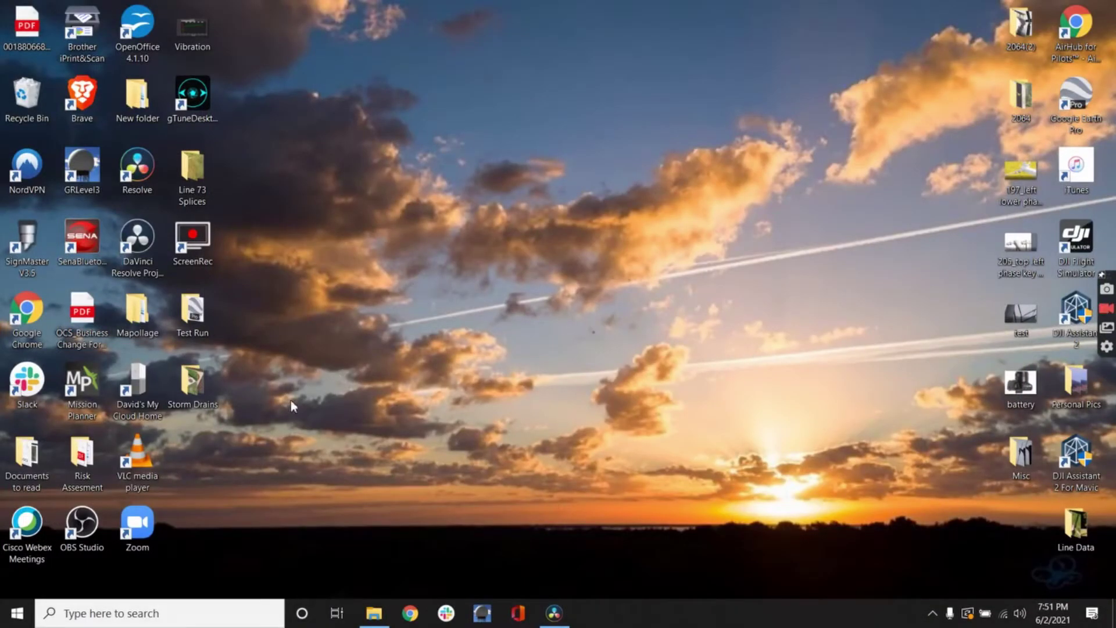
left_click(410, 613)
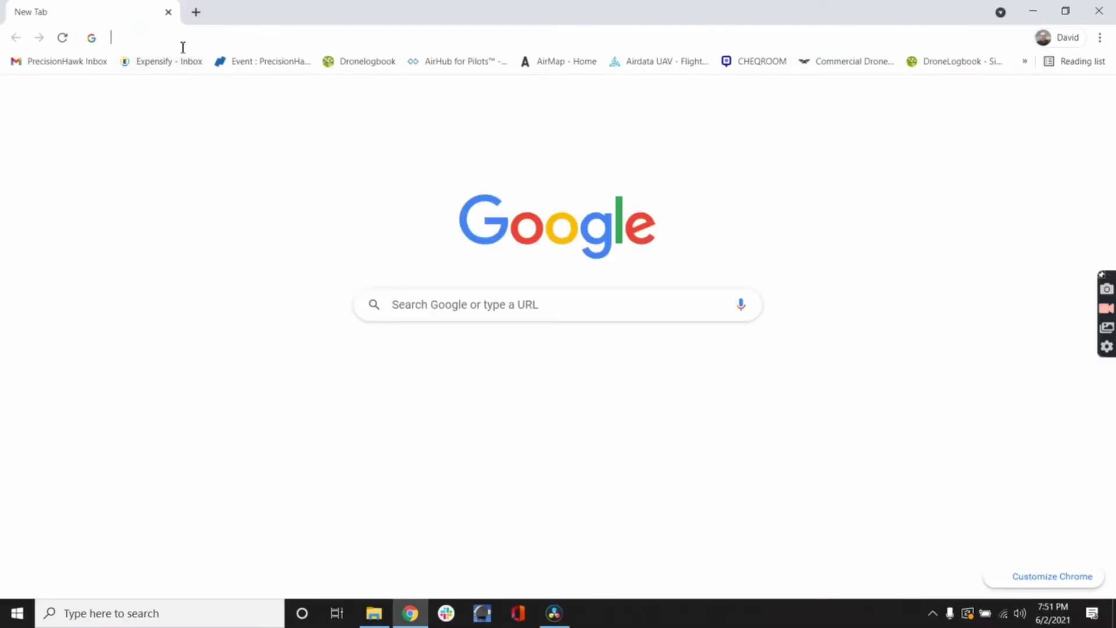
left_click(183, 46)
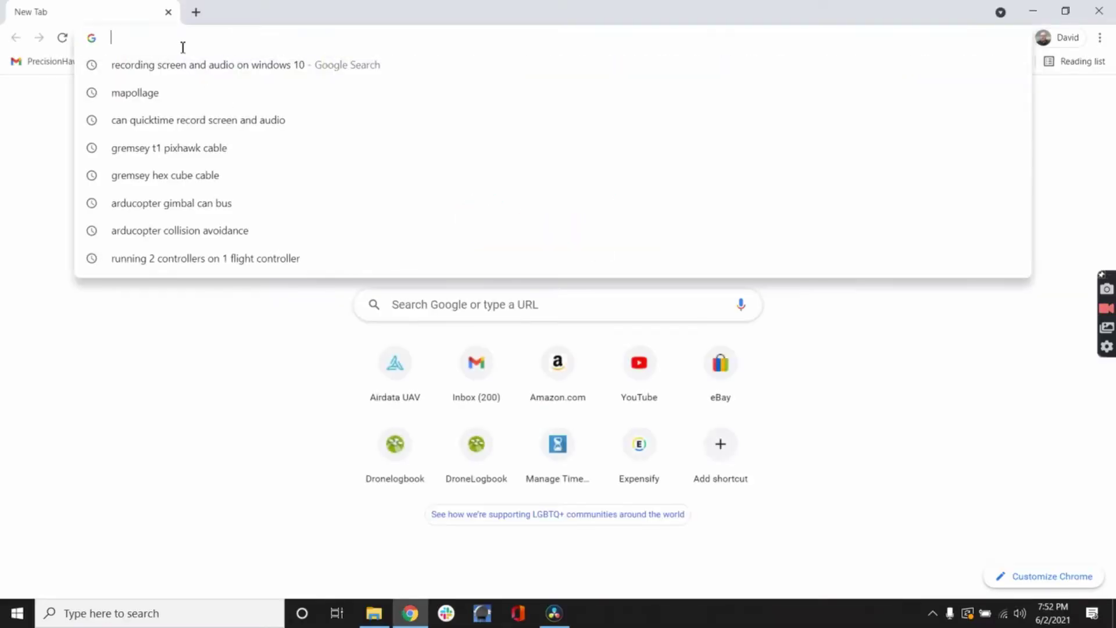
type("mapo")
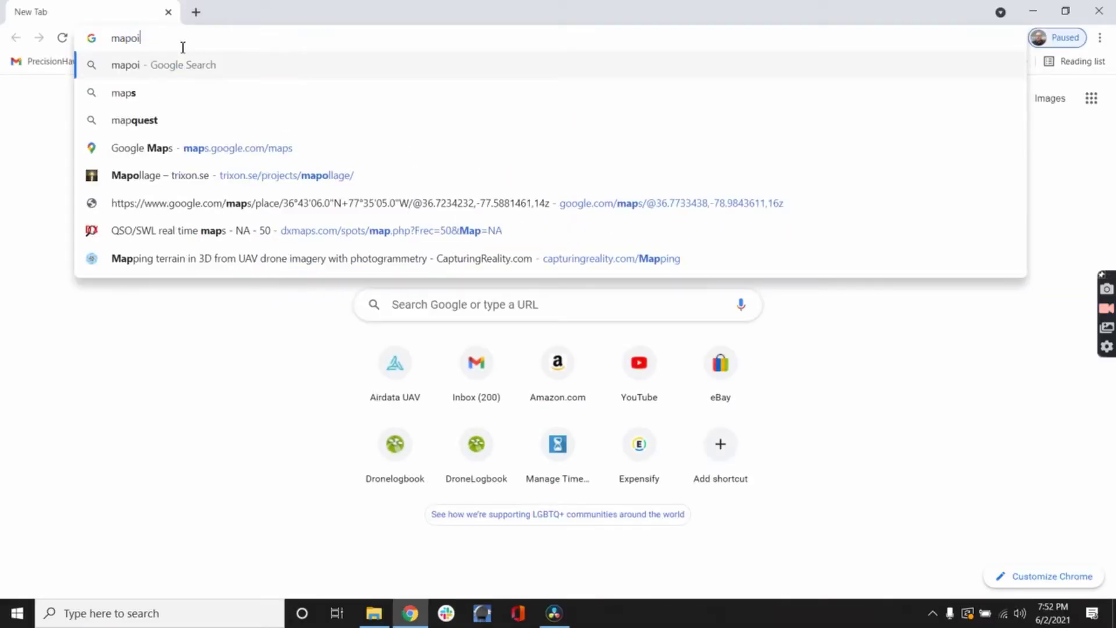
type("llage")
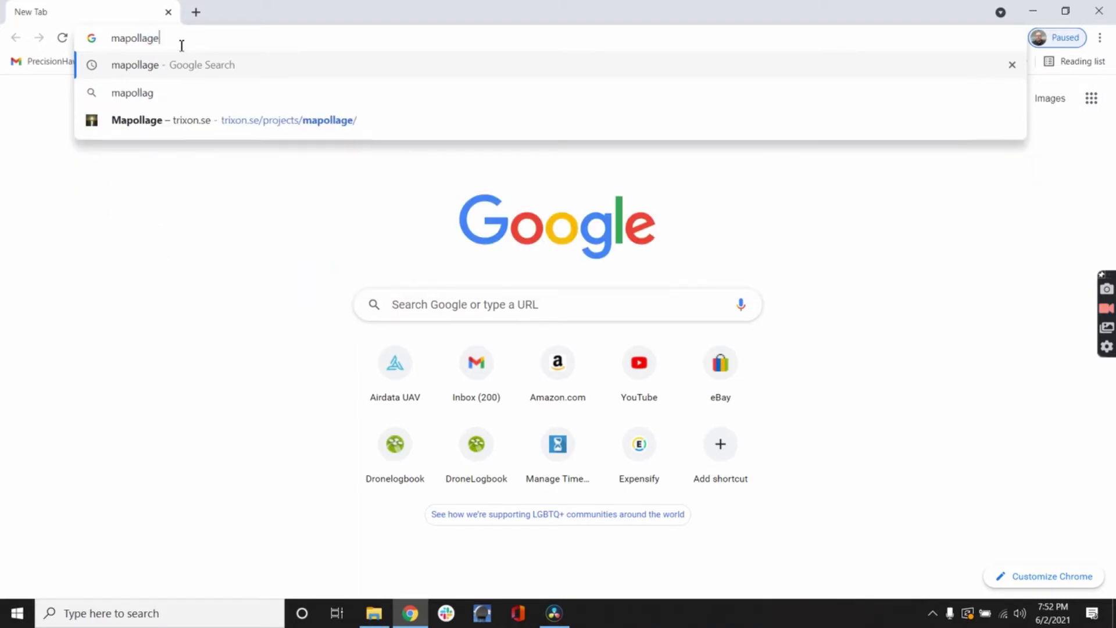
key("Return")
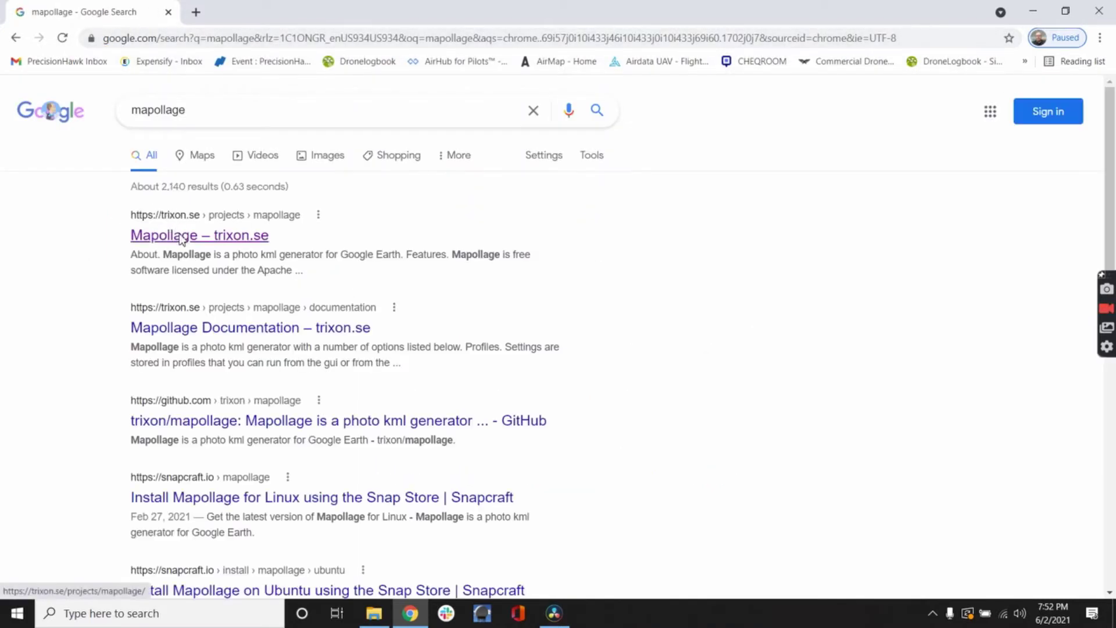
left_click(176, 235)
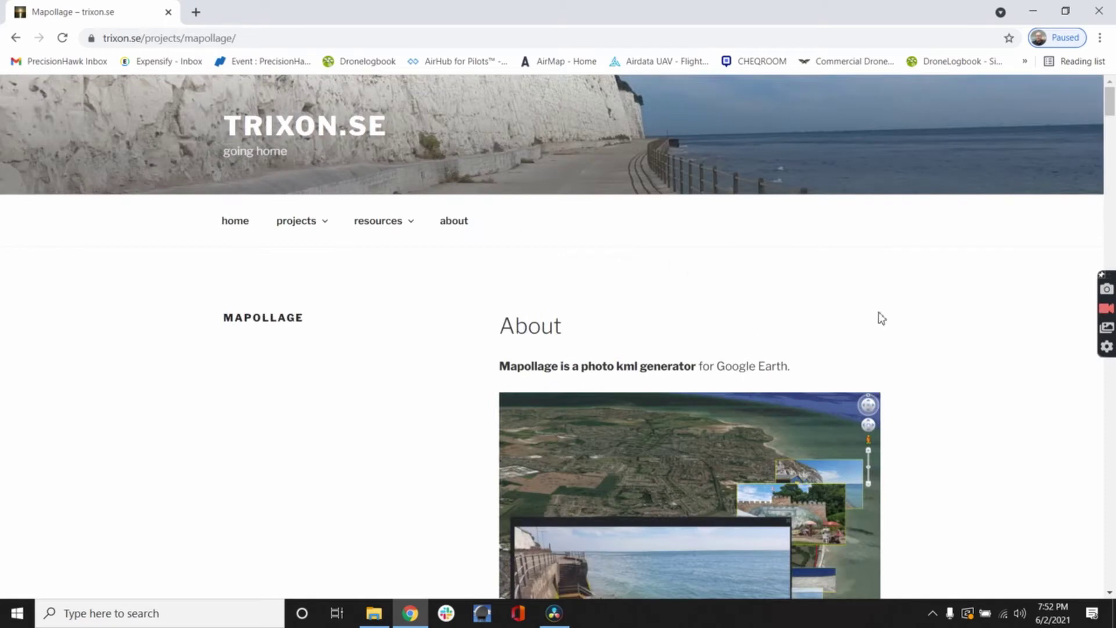
scroll(877, 314, "down", 2)
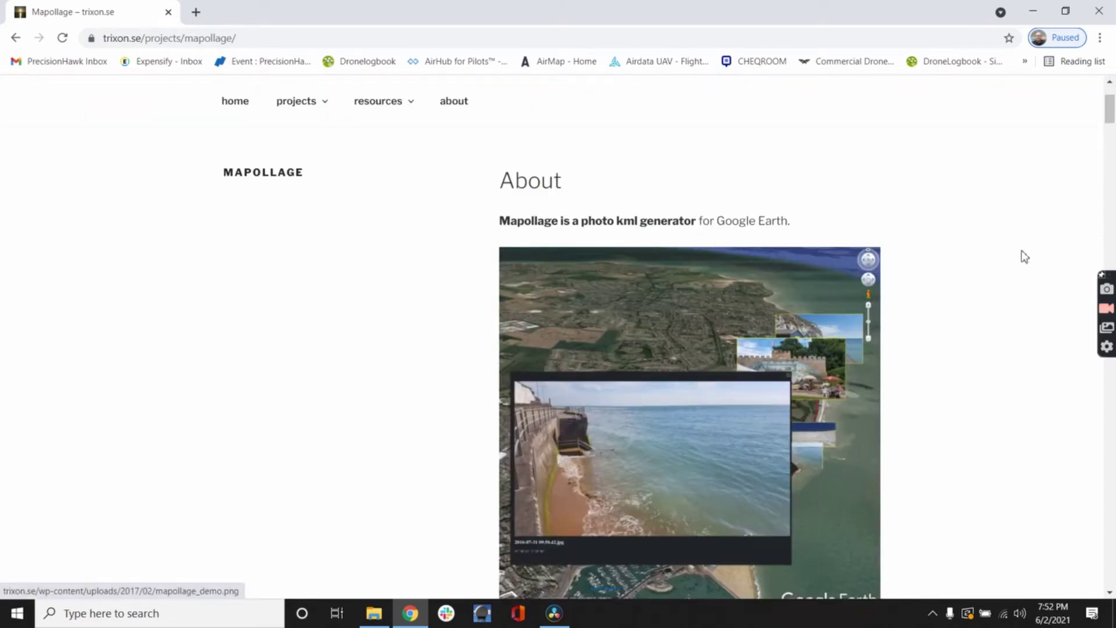
scroll(1034, 273, "down", 4)
scroll(848, 508, "up", 2)
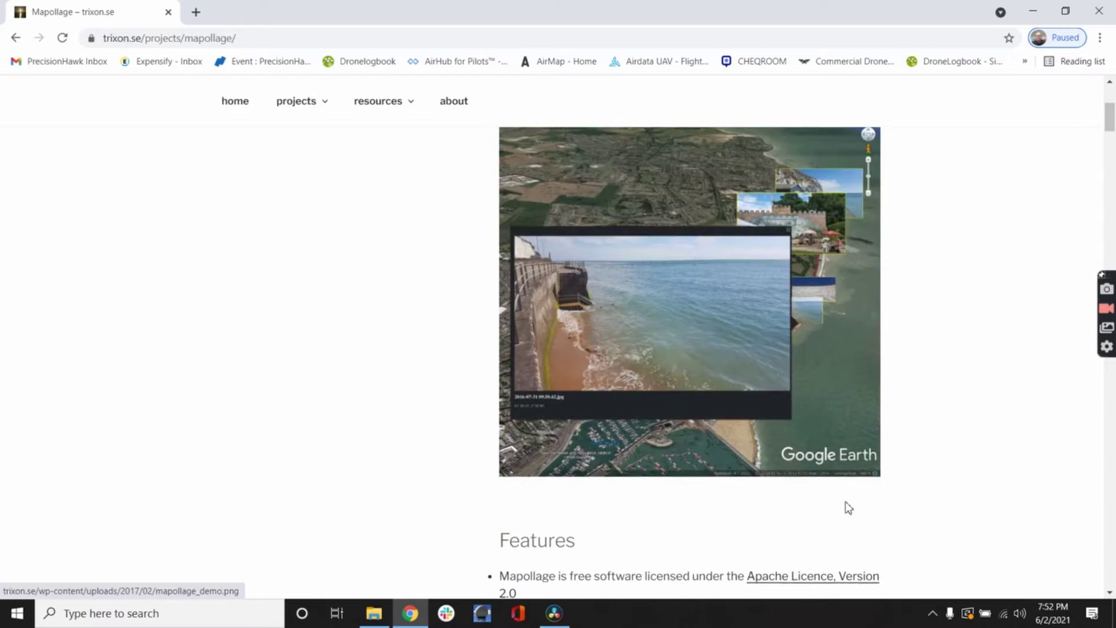
scroll(752, 349, "up", 1)
scroll(840, 337, "down", 4)
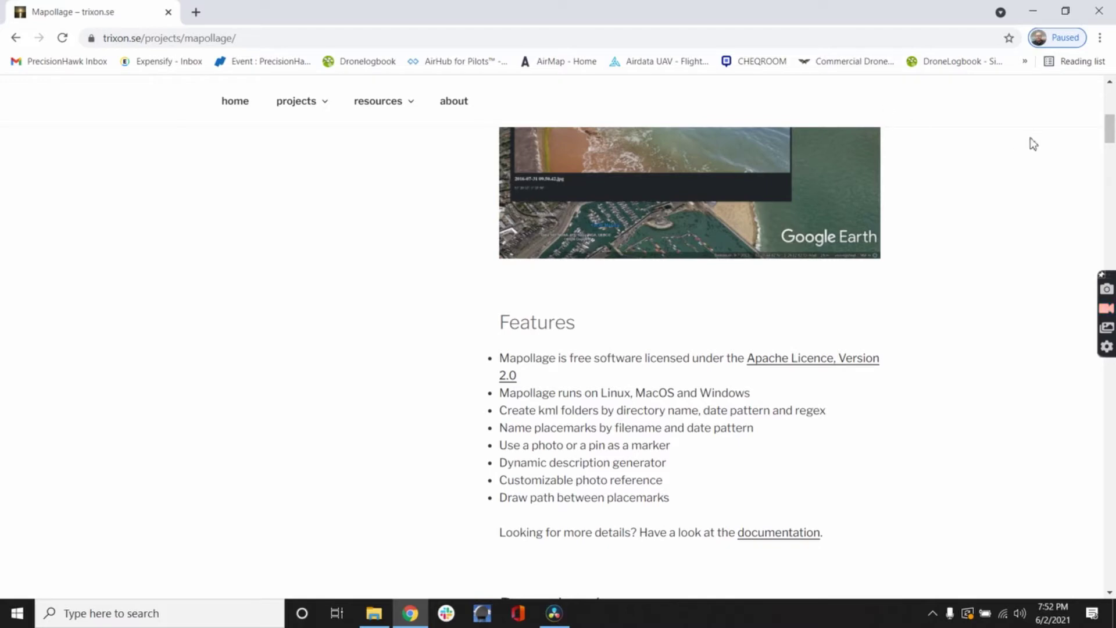
left_click(1100, 11)
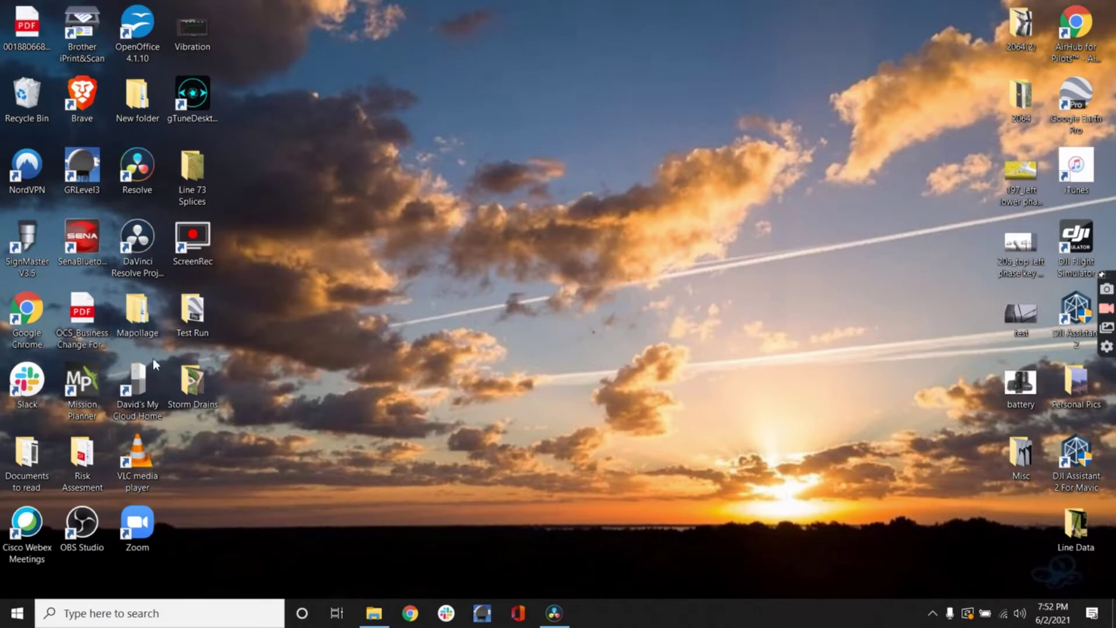
Open Mapollage > mapollage-2.1.0 in a maximized folder window and run the mapollage launcher.
double_click(137, 311)
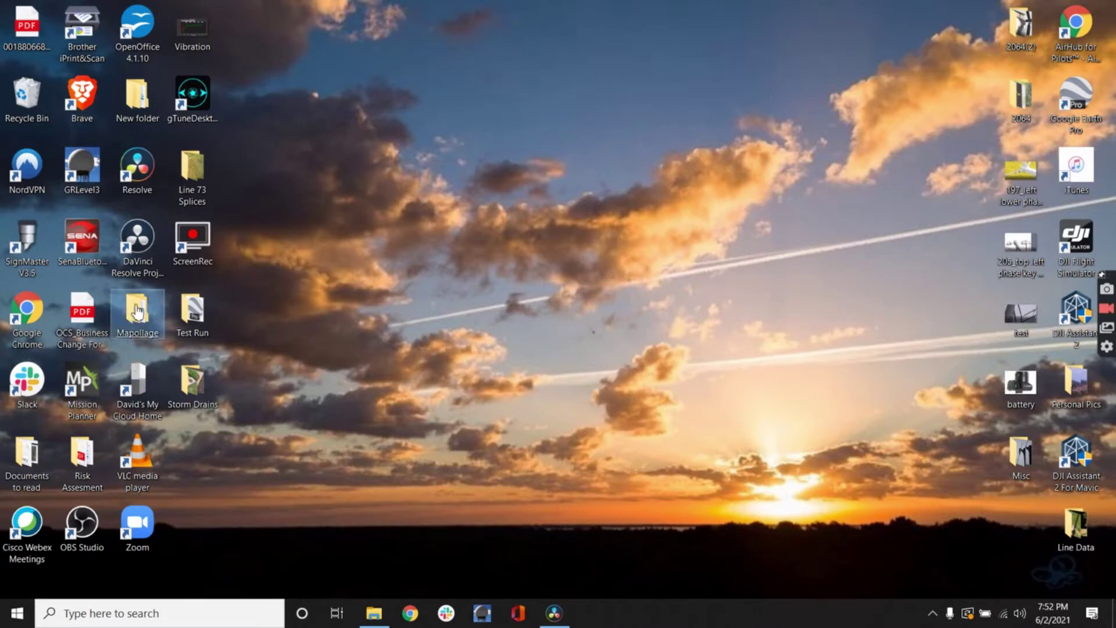
left_click_drag(1064, 332, 787, 2)
double_click(220, 259)
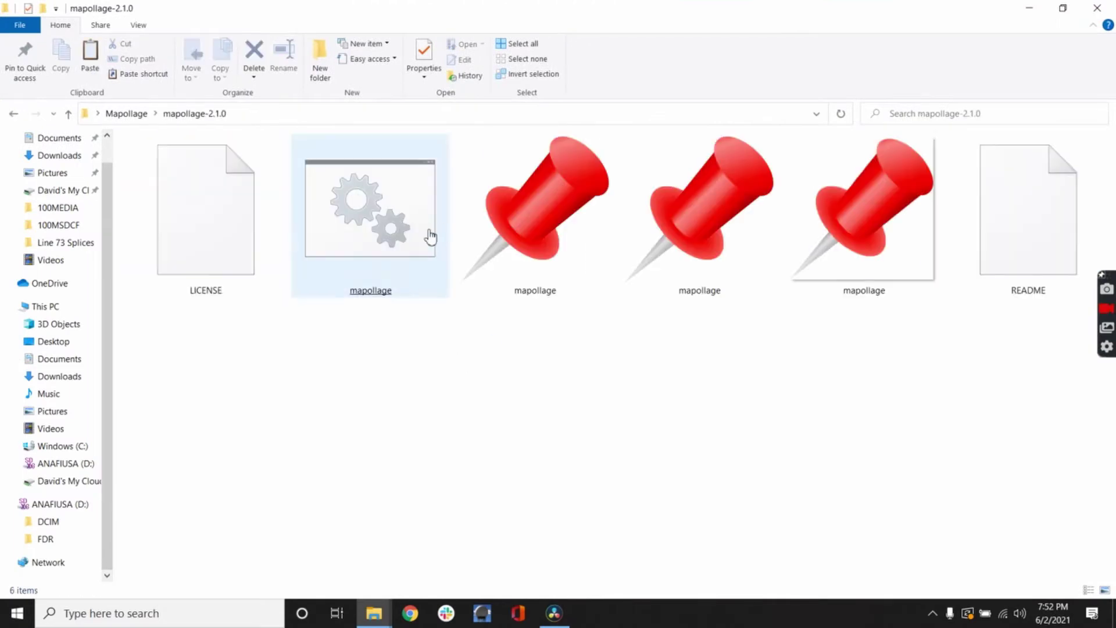
left_click(375, 218)
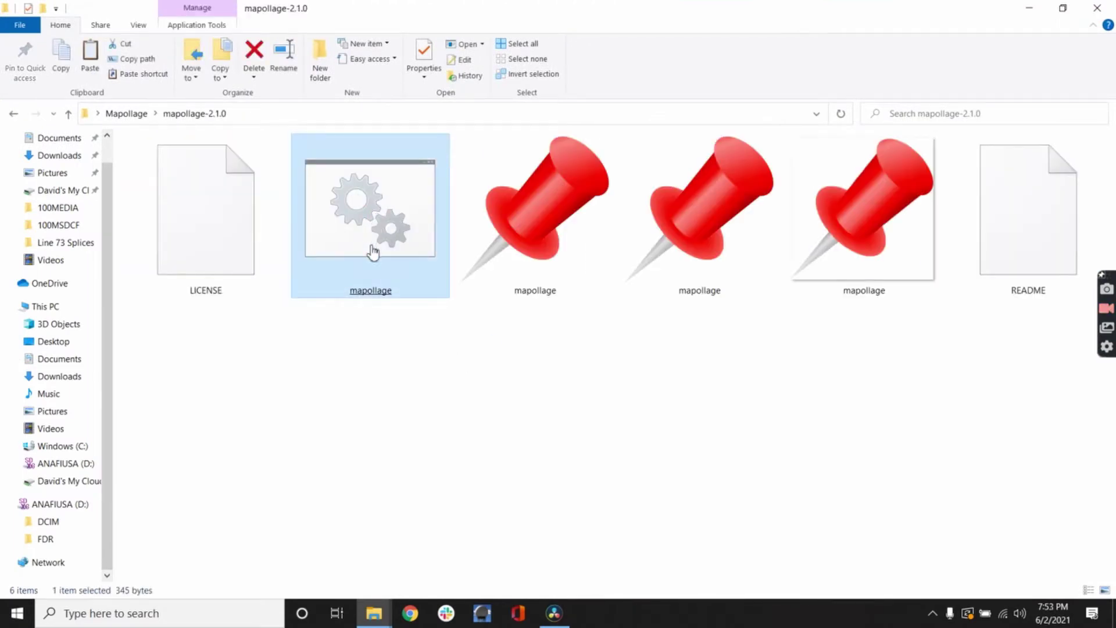
double_click(371, 225)
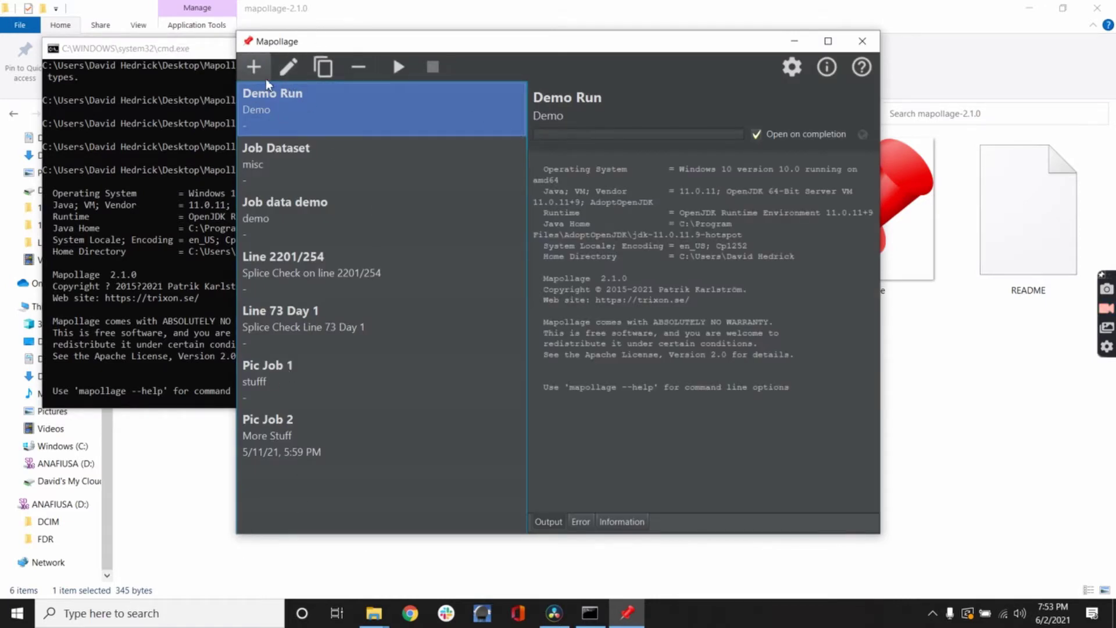
Add a job named 'Storm Drain' with description 'Storm Drain Location', then browse for its image directory.
left_click(255, 67)
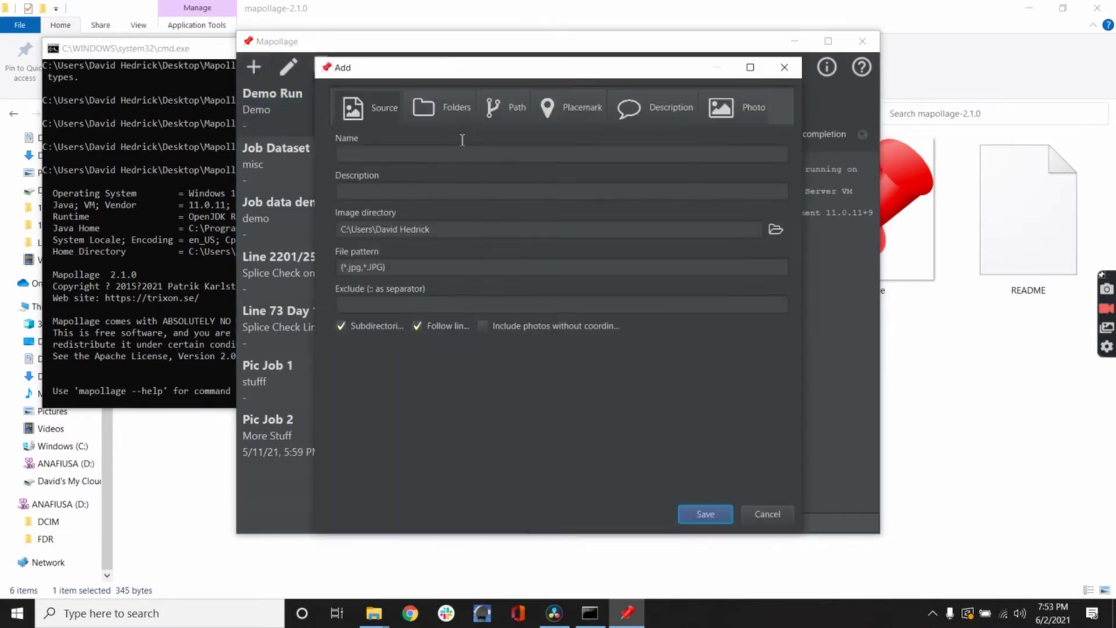
left_click(363, 152)
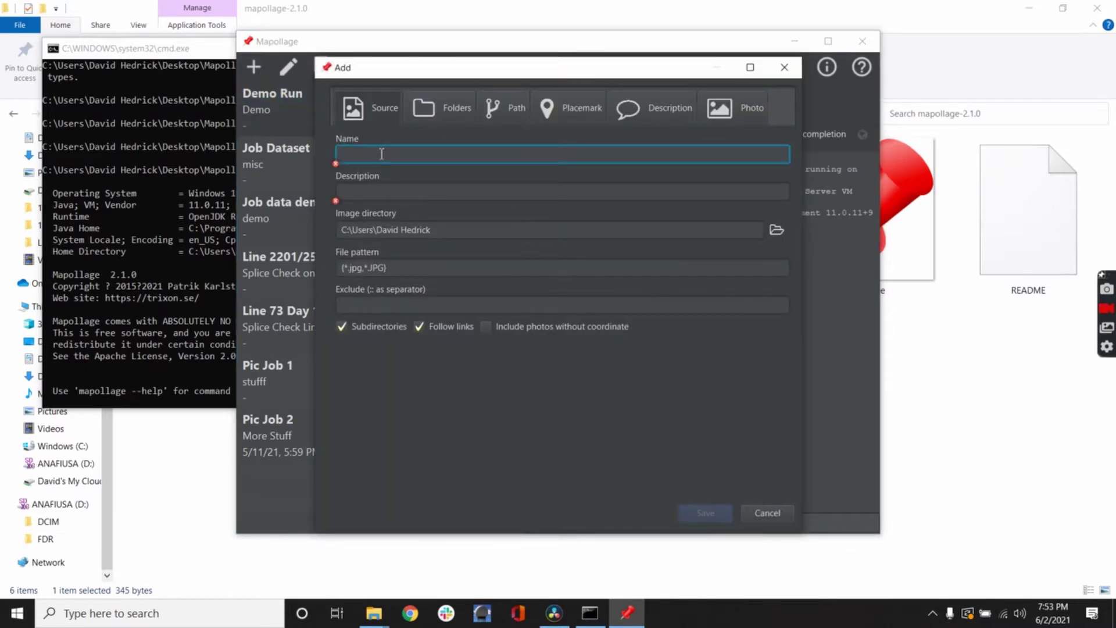
type("s")
left_click(423, 196)
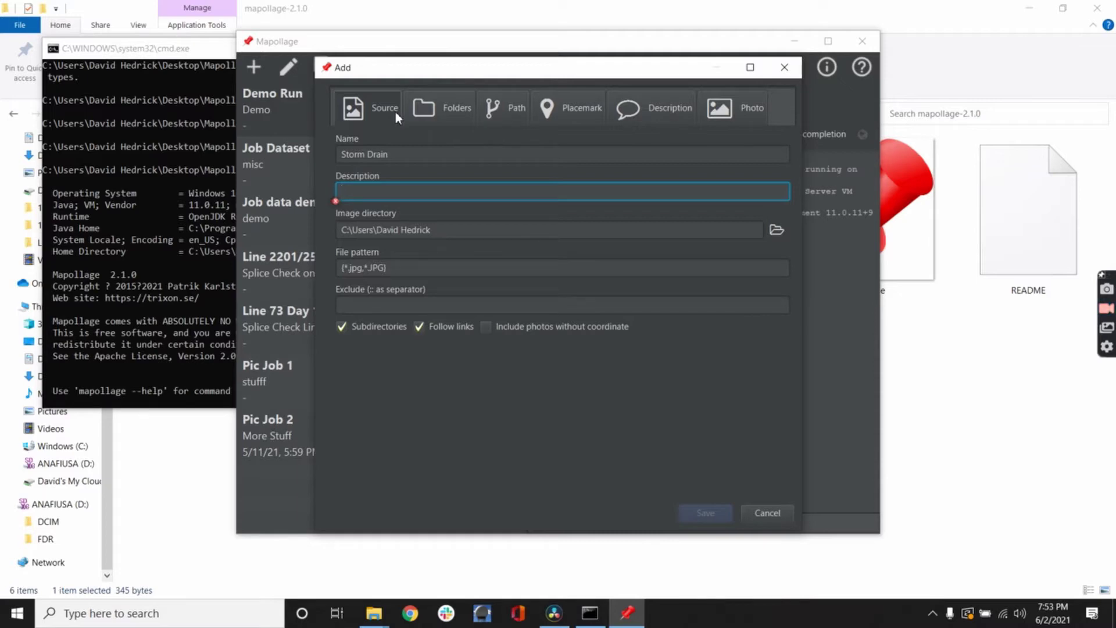
type("Storm Drain Location")
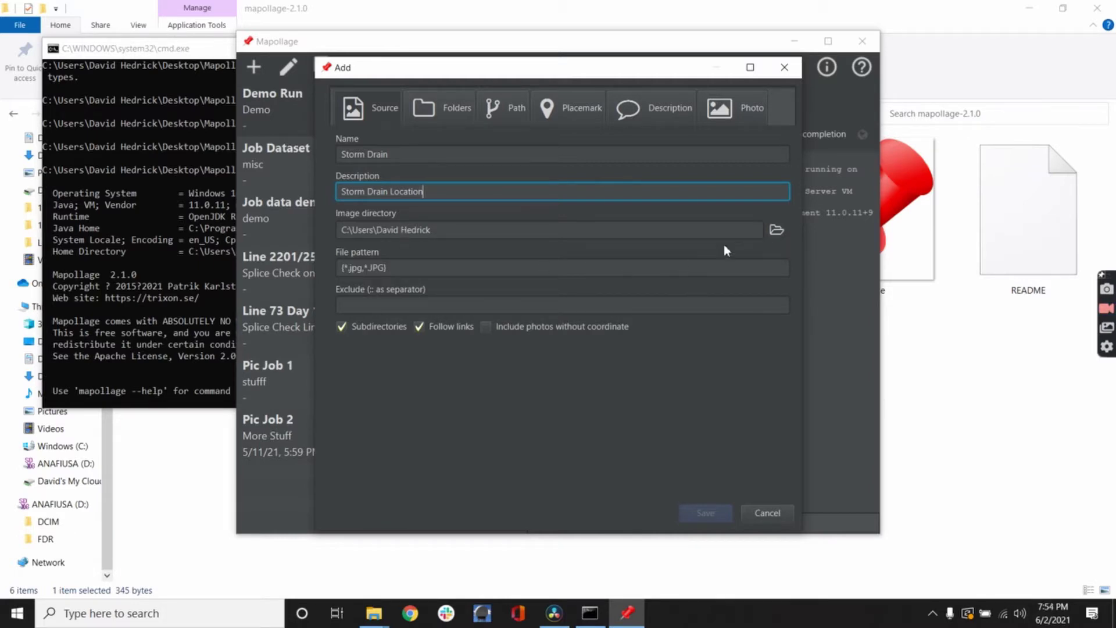
left_click(776, 230)
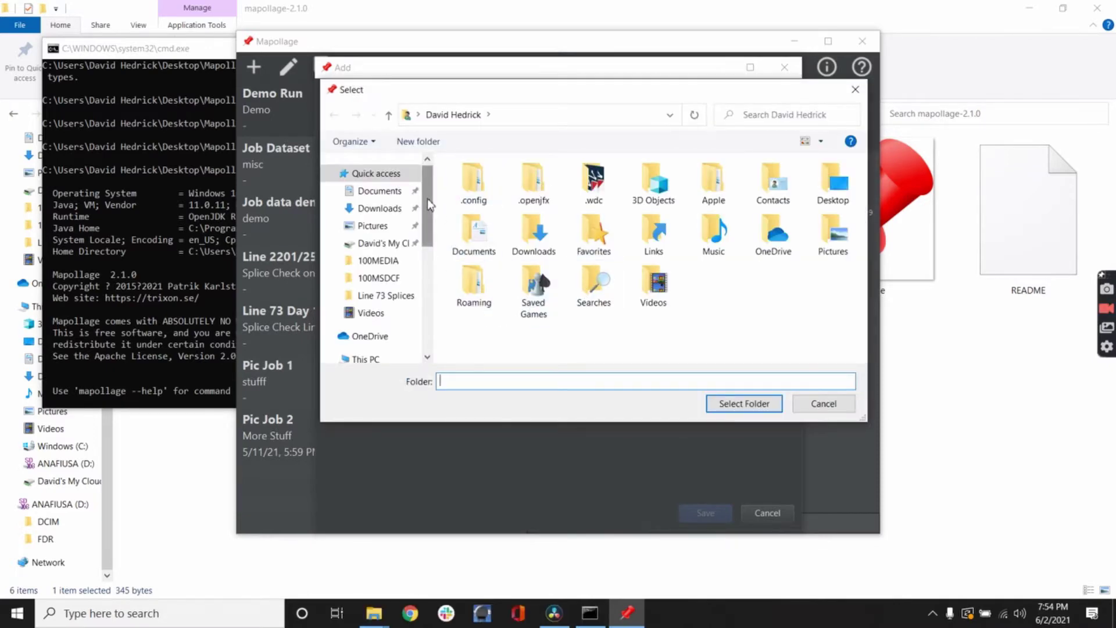
Pick the Storm Drains folder on the Desktop as the job's image directory.
mouse_move(429, 203)
left_mouse_down()
mouse_move(443, 341)
mouse_move(422, 296)
mouse_move(427, 203)
left_mouse_up()
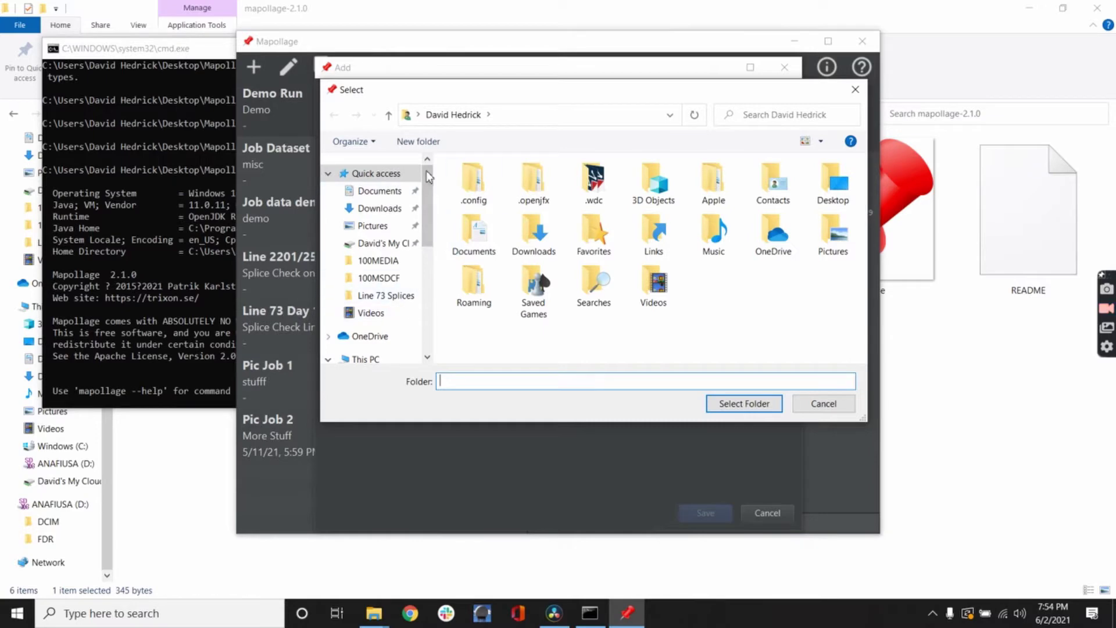
left_click_drag(435, 204, 442, 236)
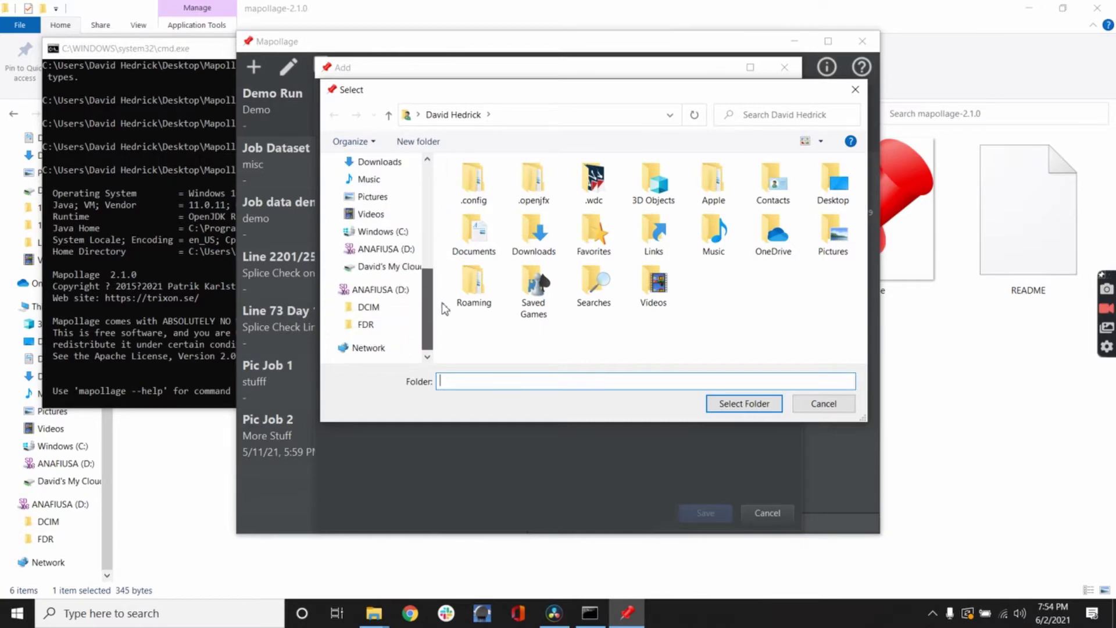
scroll(433, 291, "up", 2)
scroll(437, 291, "down", 1)
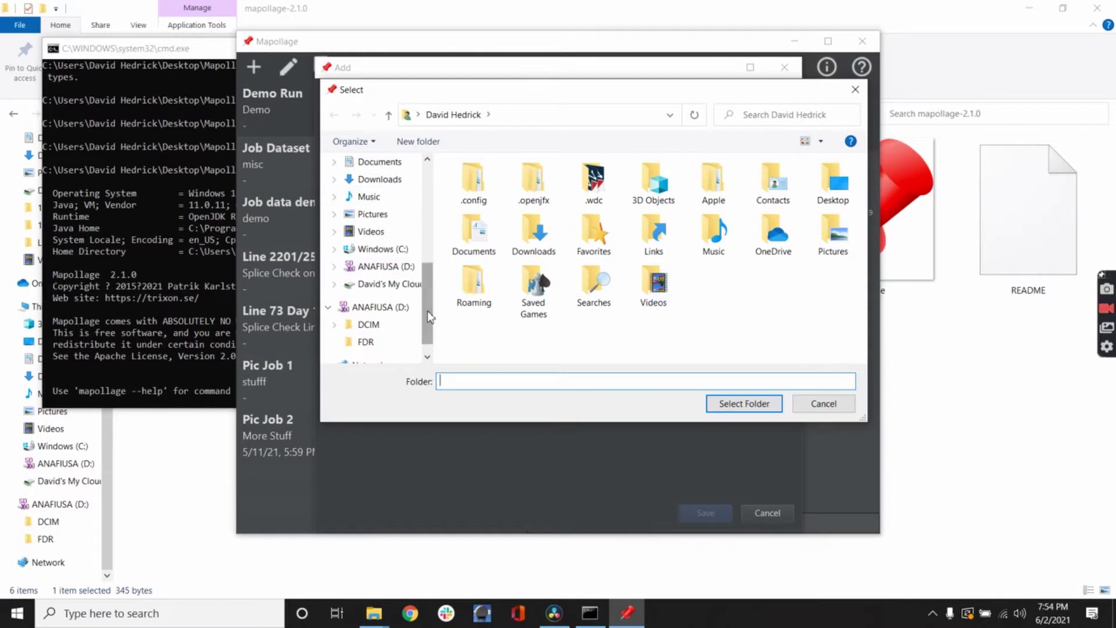
left_click_drag(427, 310, 423, 299)
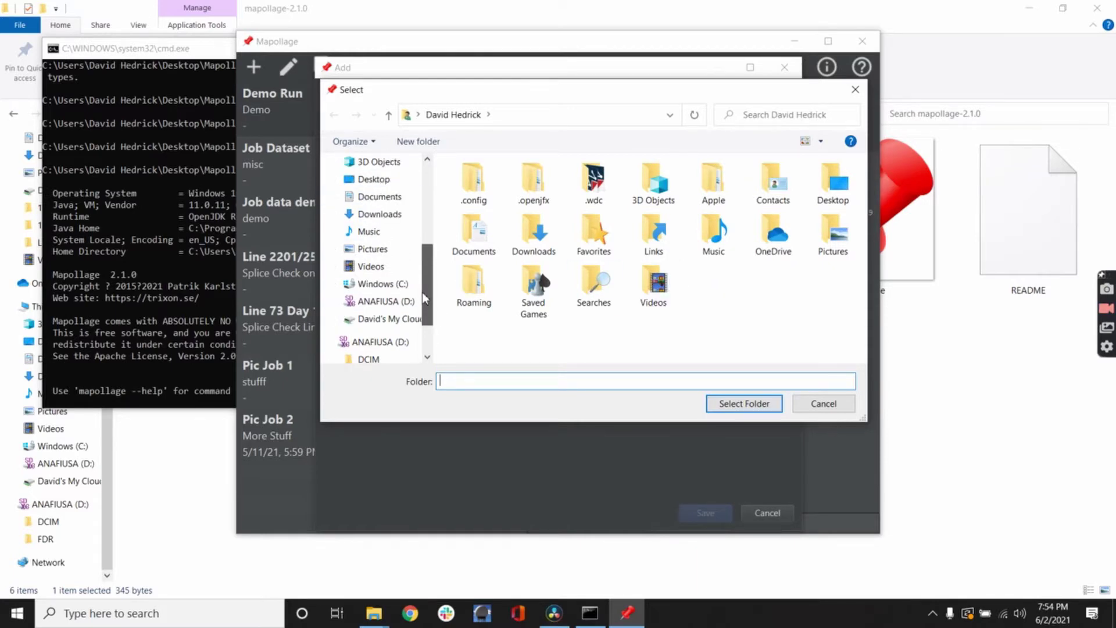
left_click(373, 180)
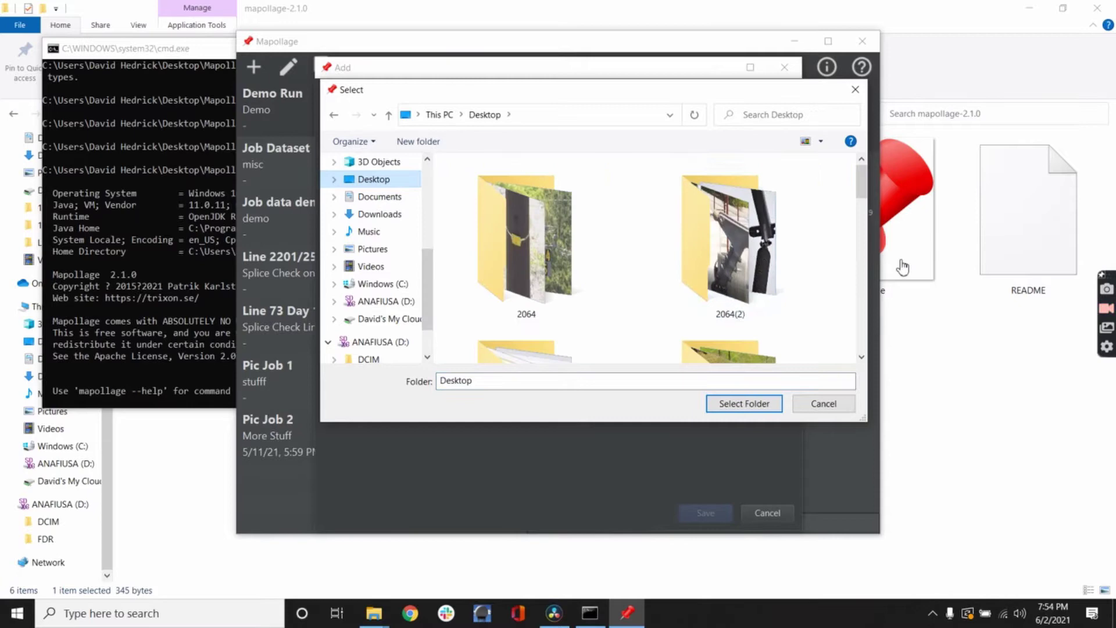
left_click_drag(861, 185, 888, 321)
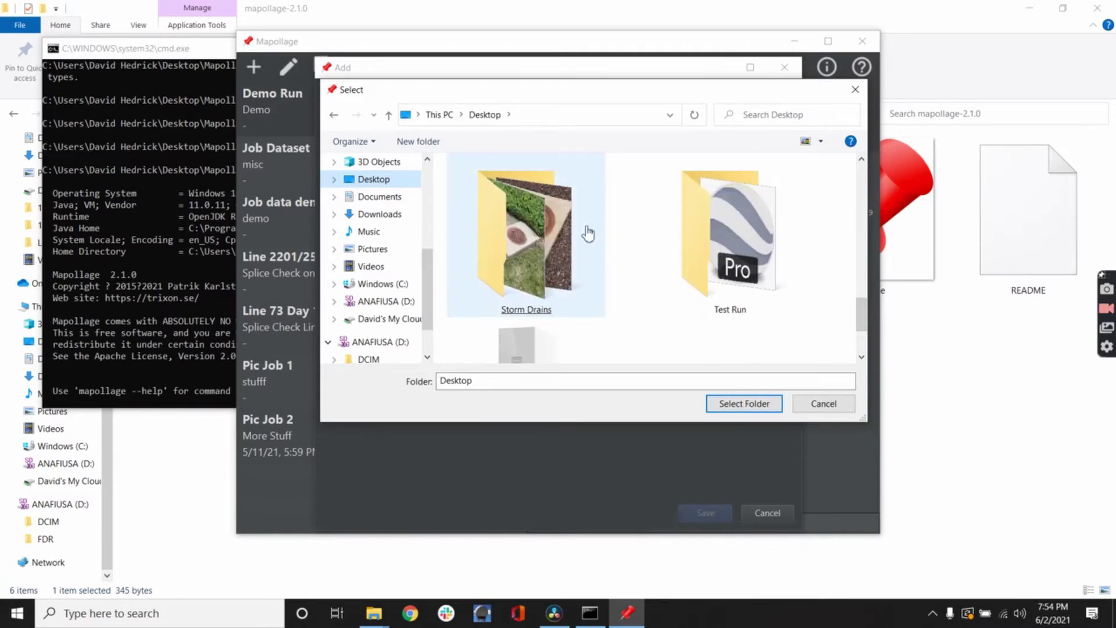
double_click(529, 227)
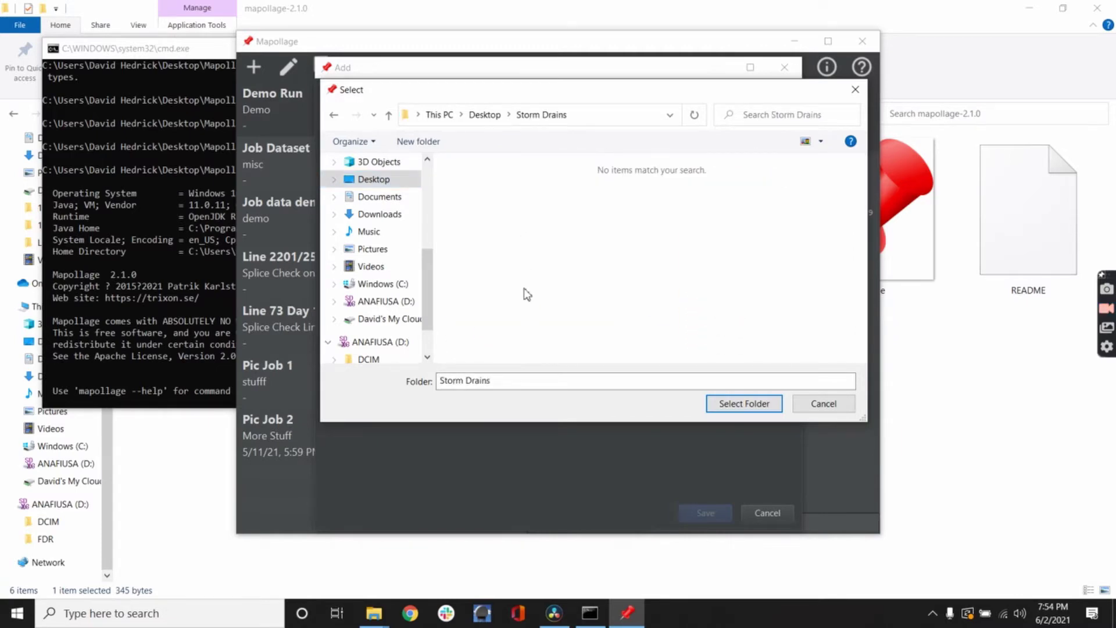
left_click(759, 402)
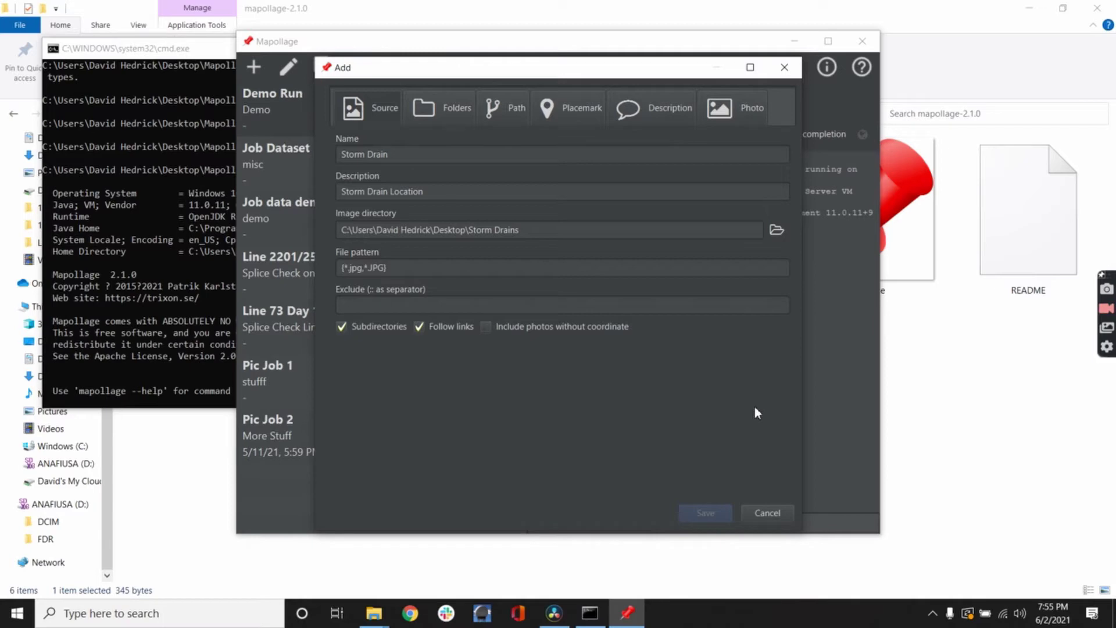
Set the job's root folder name to 'Storm' and move on to the path settings.
left_click(419, 106)
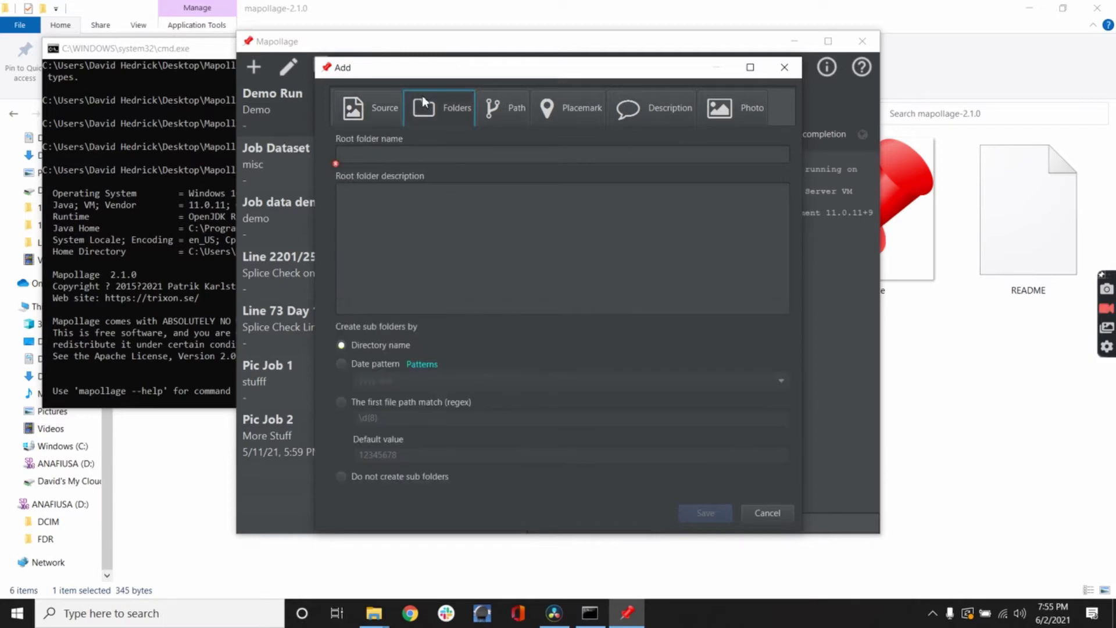
left_click(371, 157)
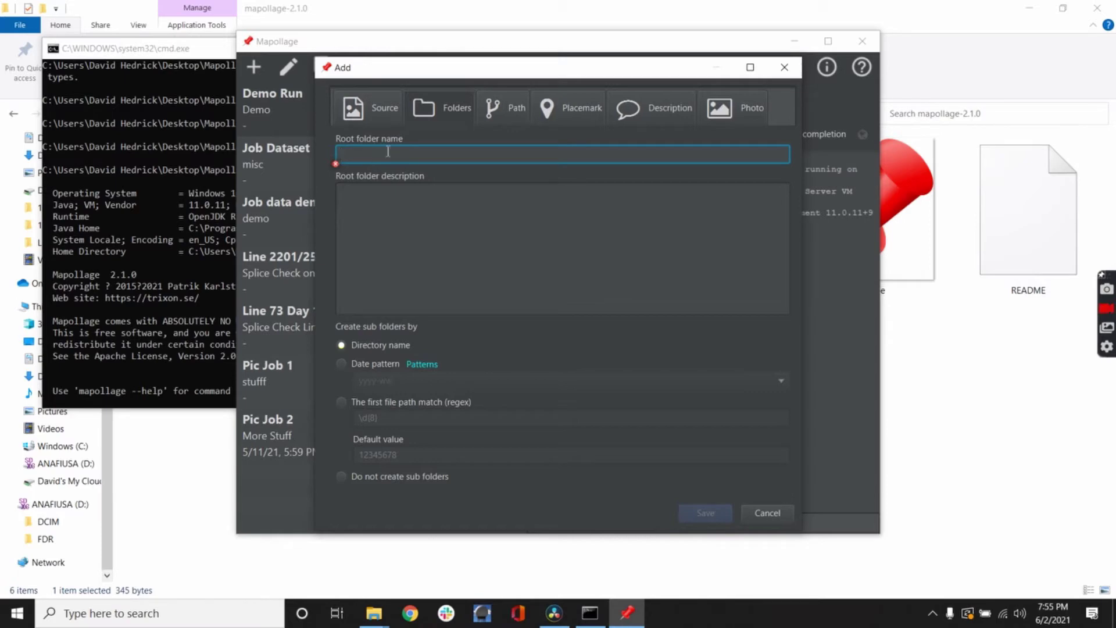
type("Storm")
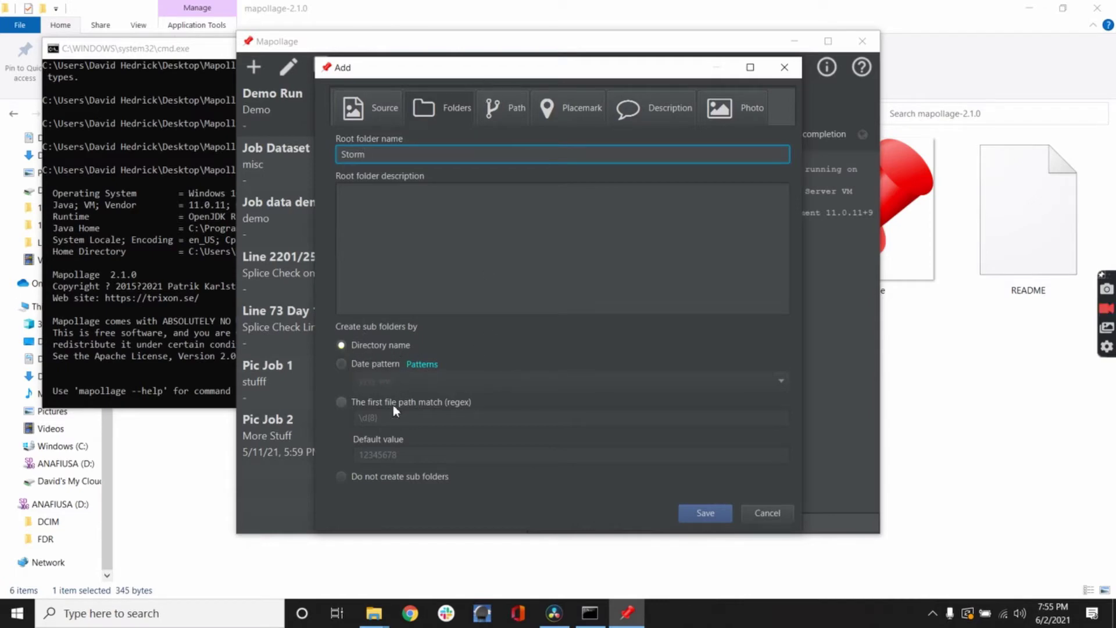
left_click(494, 109)
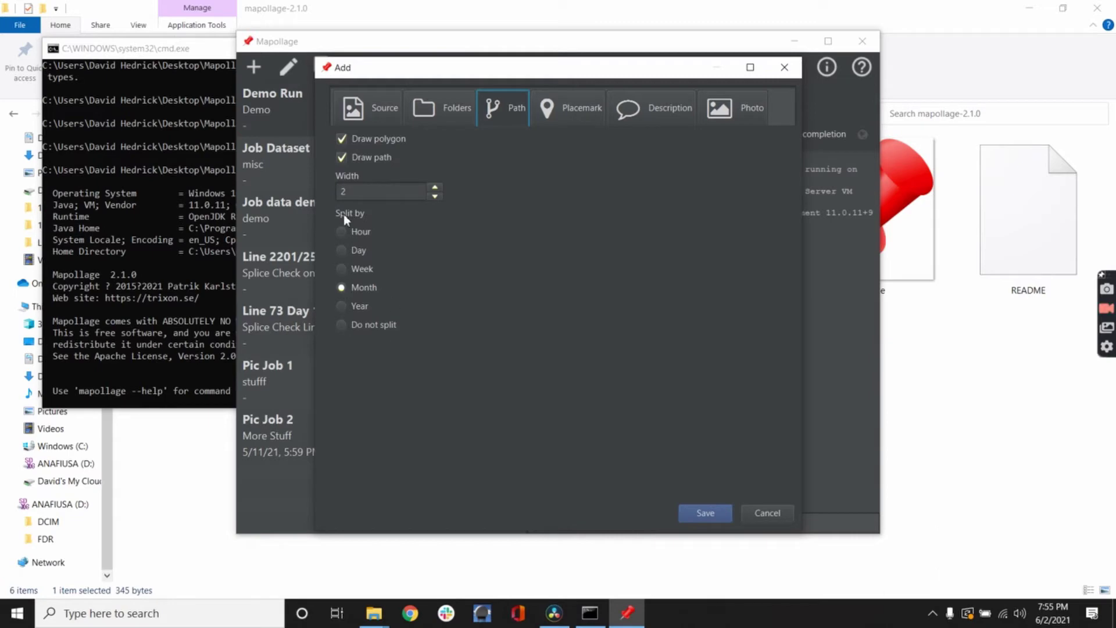
Name placemarks by the yyyy-MM-dd HH.mm date pattern and switch the symbol to Pin.
left_click(561, 112)
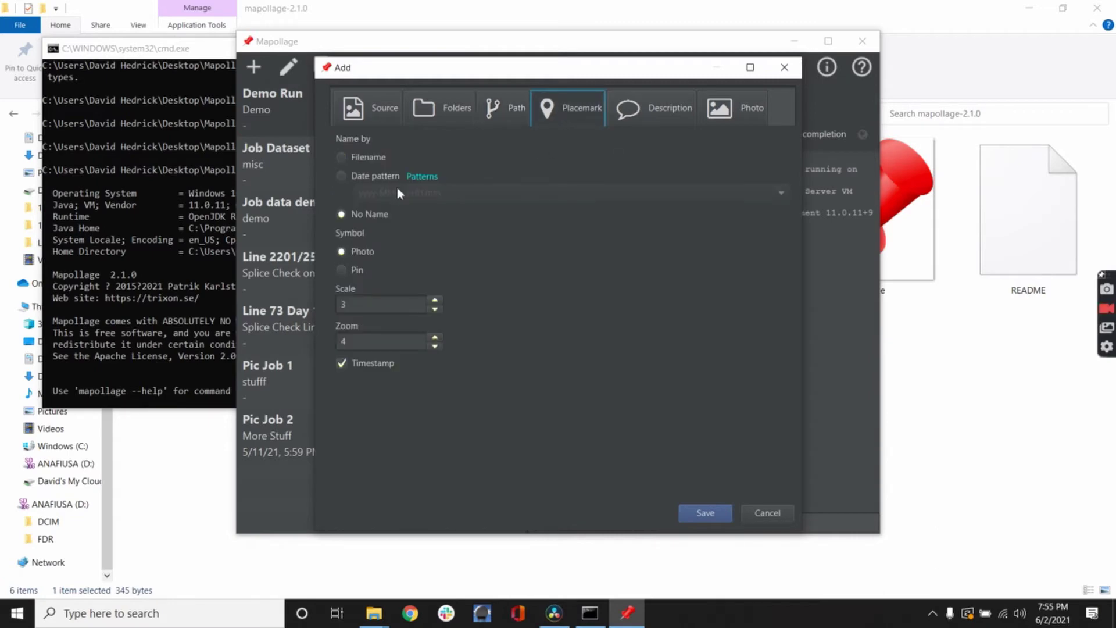
left_click(343, 158)
left_click(345, 217)
left_click(342, 176)
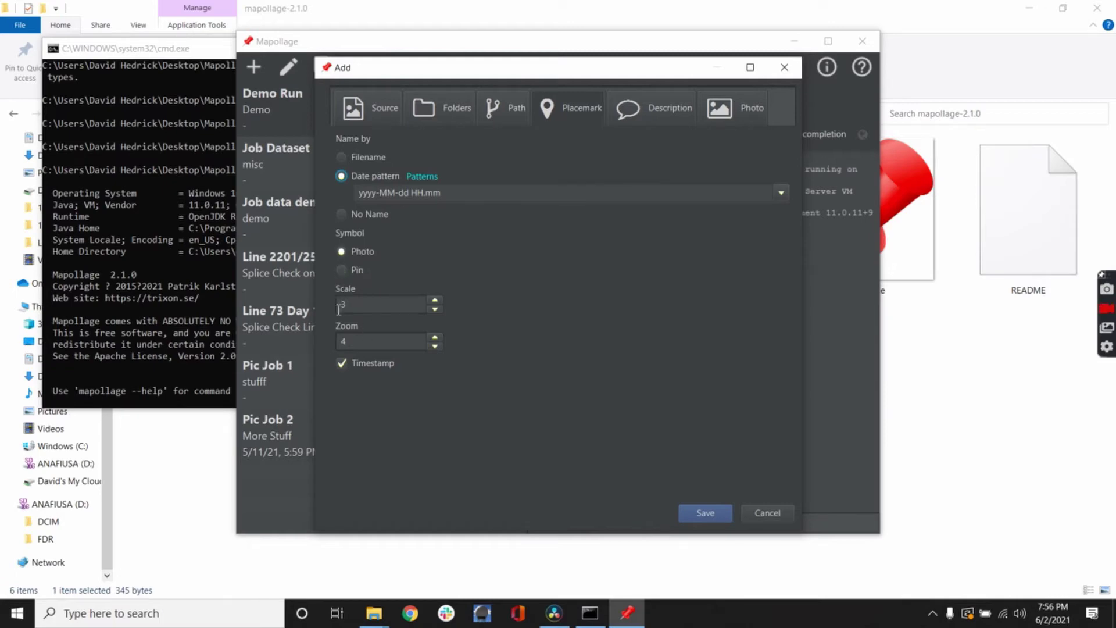
left_click(343, 270)
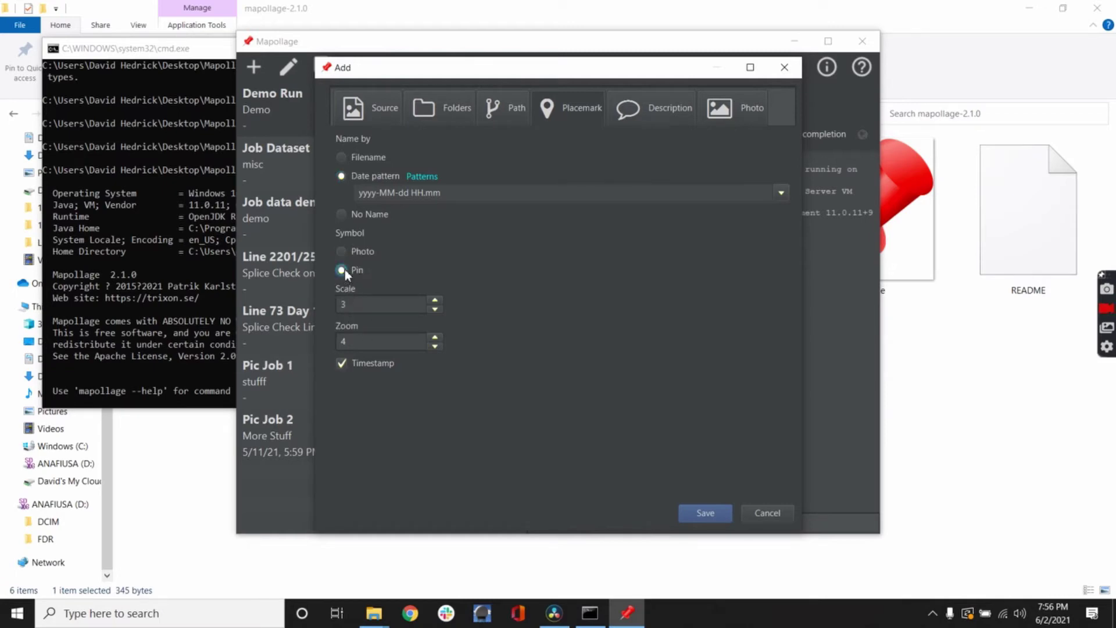
Tick Altitude in the placemark description settings, review the Photo settings, and save the job.
left_click(637, 108)
left_click(342, 157)
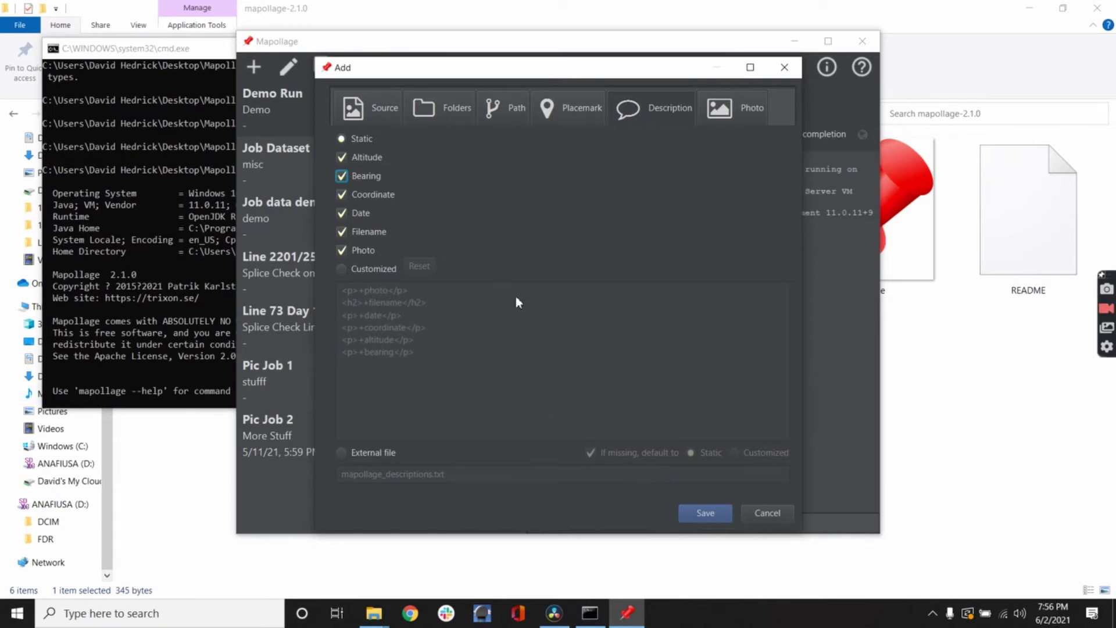
left_click(738, 114)
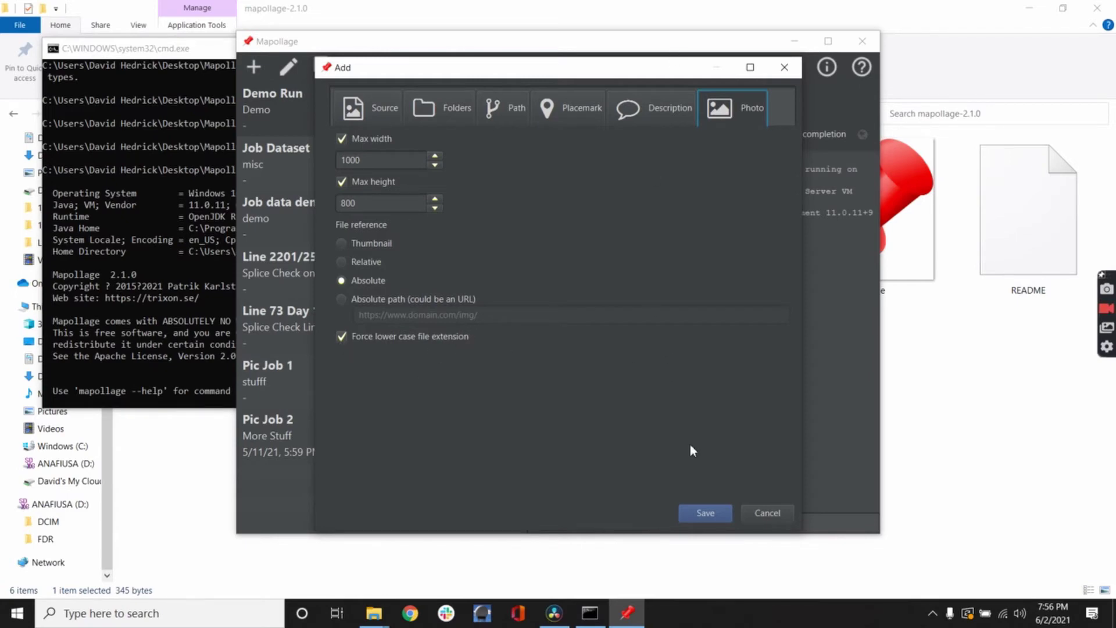
left_click(704, 514)
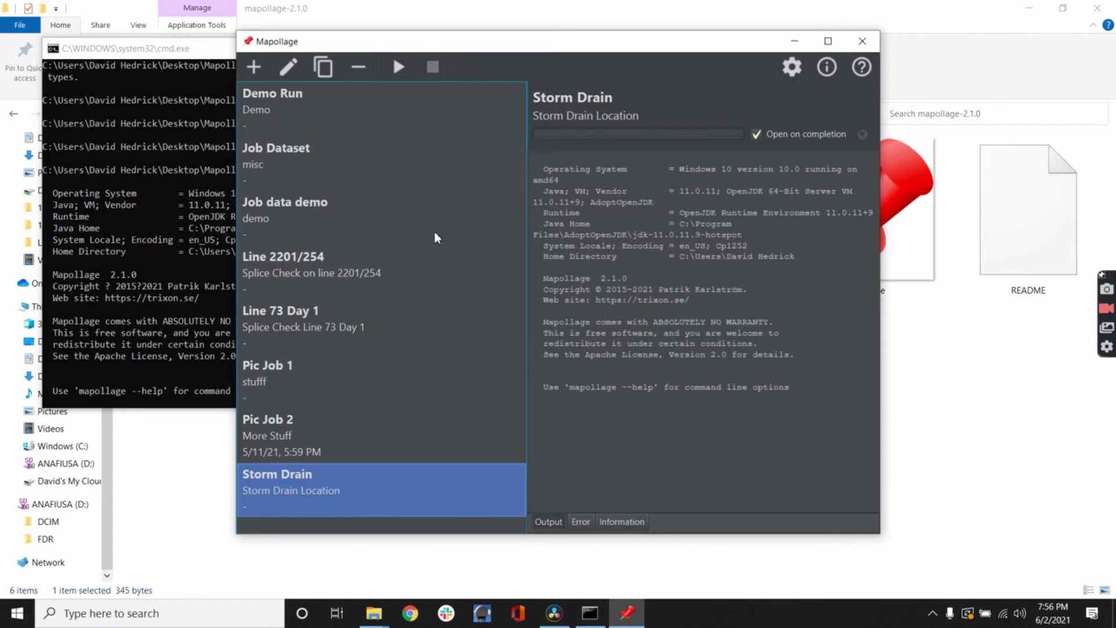
Stop the screen recording and save it as map2.mp4 in Videos.
key("alt+s")
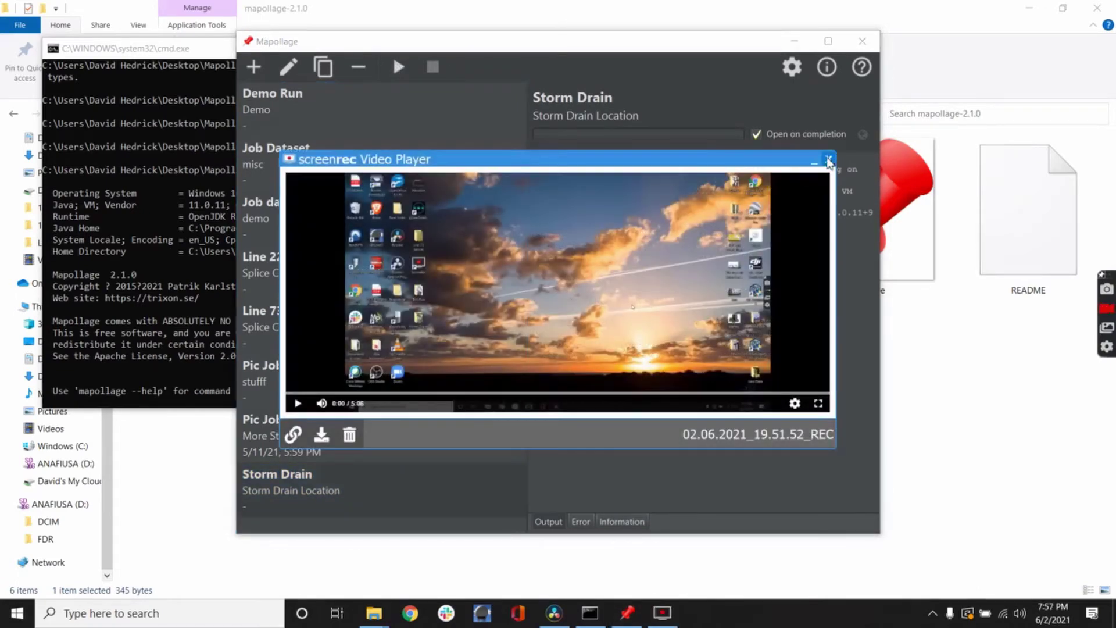
left_click(321, 434)
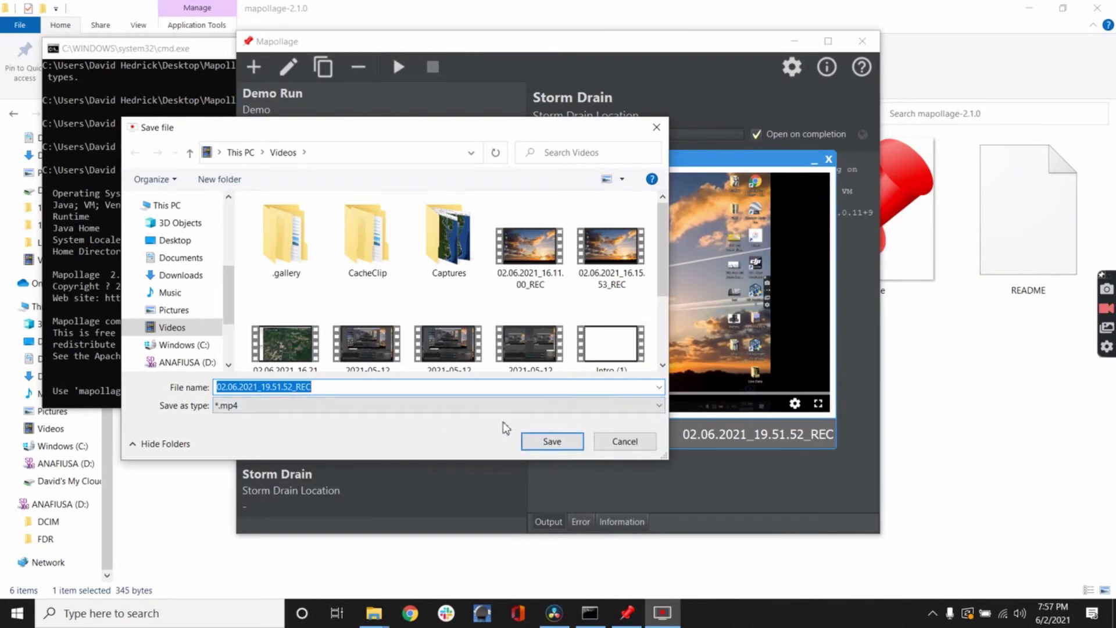
type("map2")
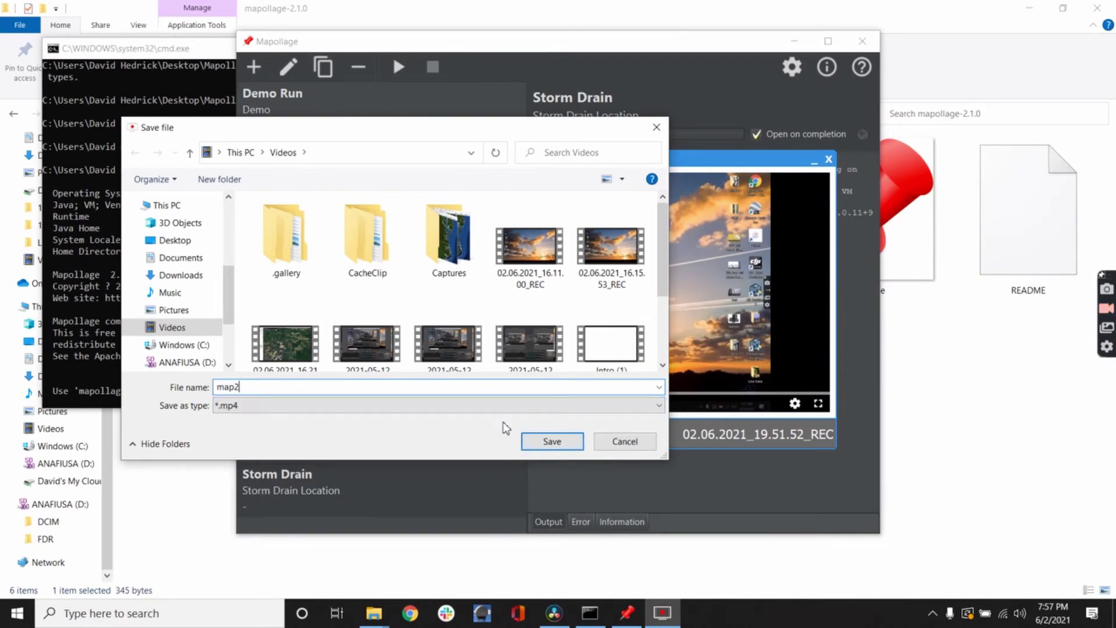
key("Return")
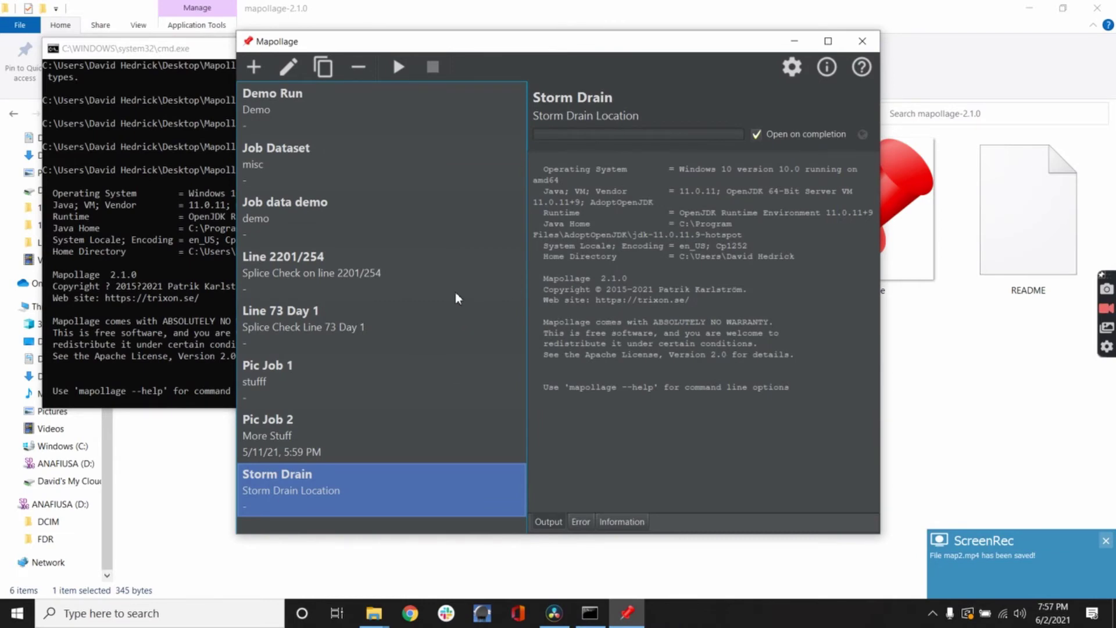
Run the Storm Drain job, exporting the KML as 'Storm Drain Map' into Desktop > Storm Drains.
left_click(395, 68)
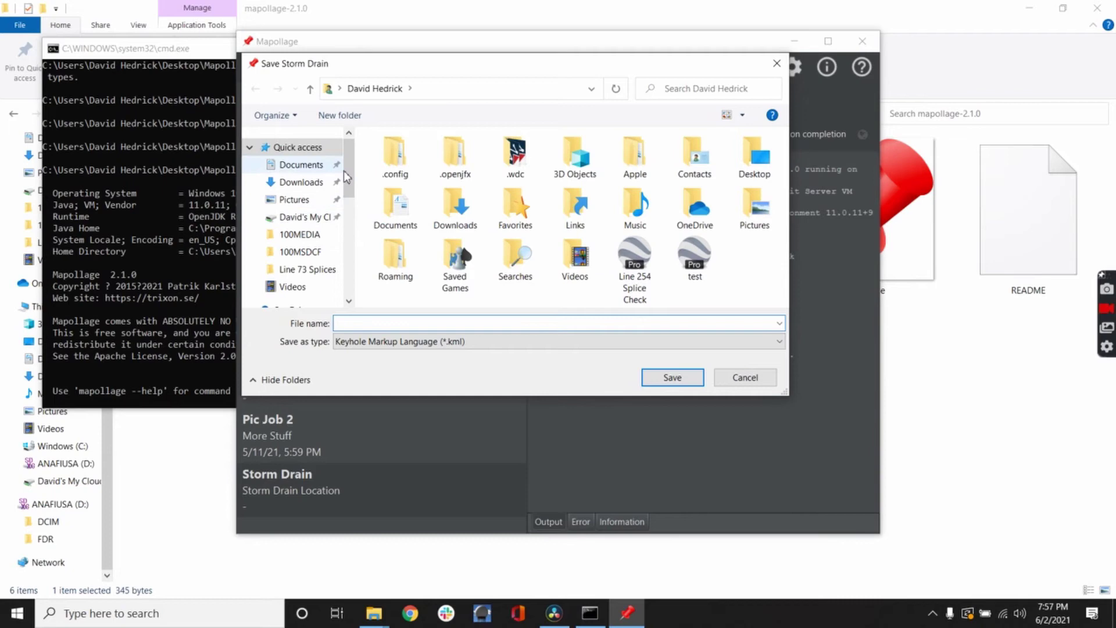
left_click_drag(343, 170, 347, 225)
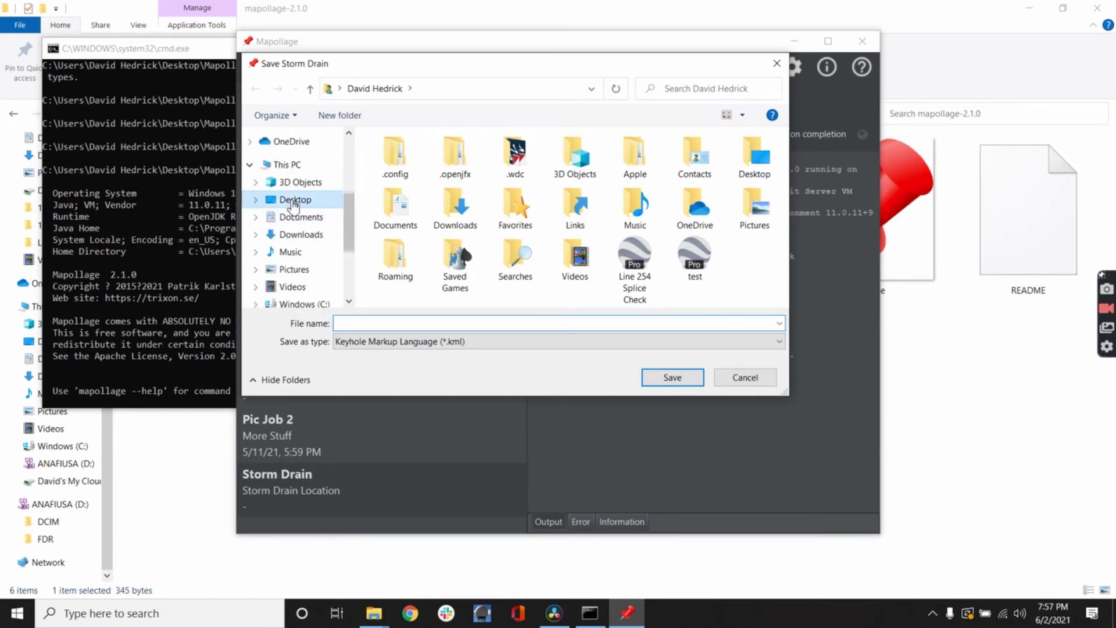
left_click(293, 200)
scroll(752, 233, "down", 3)
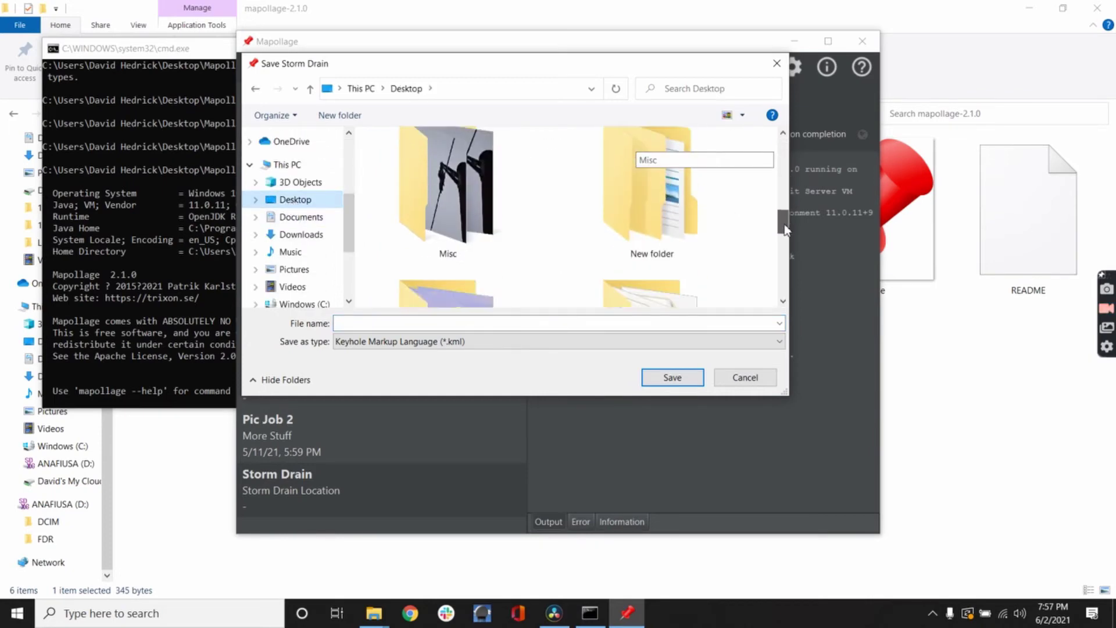
scroll(785, 230, "down", 5)
left_click(481, 186)
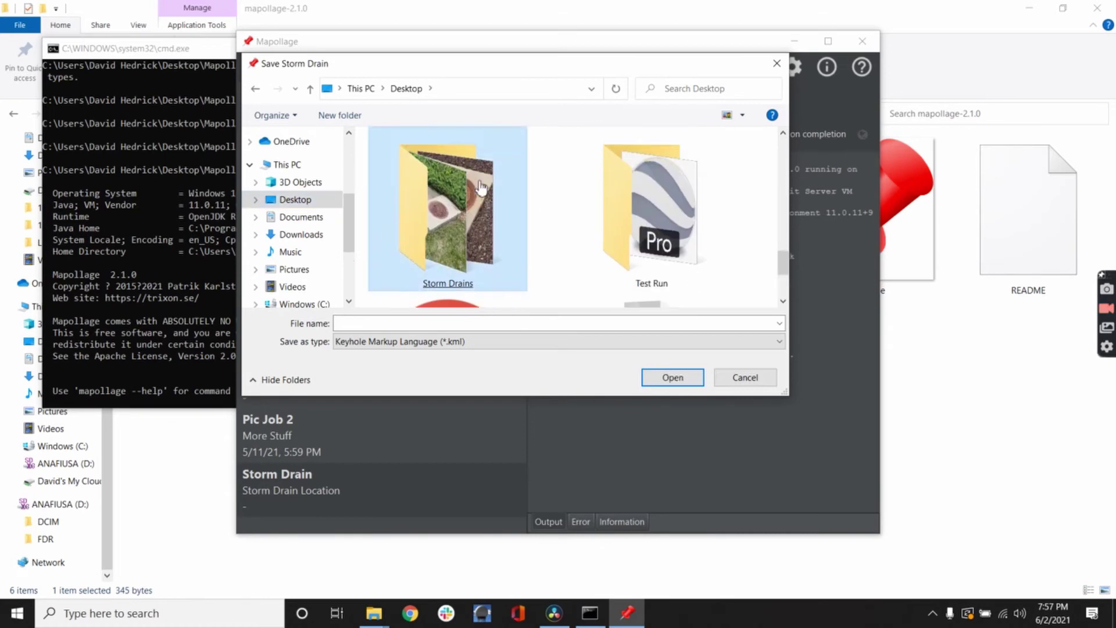
left_click(673, 377)
left_click(360, 323)
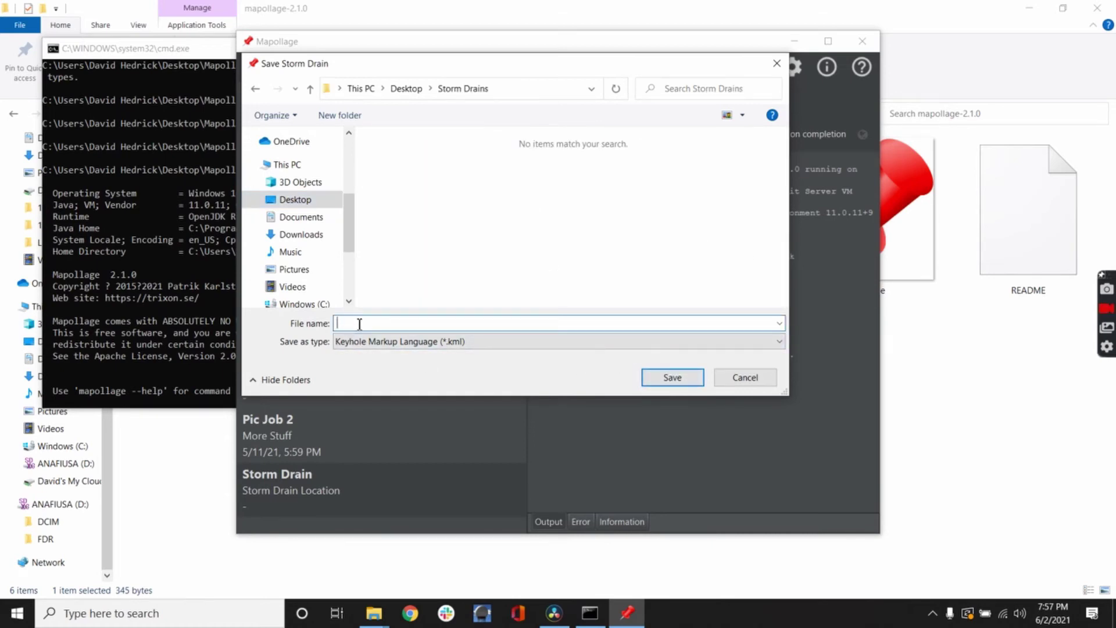
type("Storm Drain Map")
left_click(671, 378)
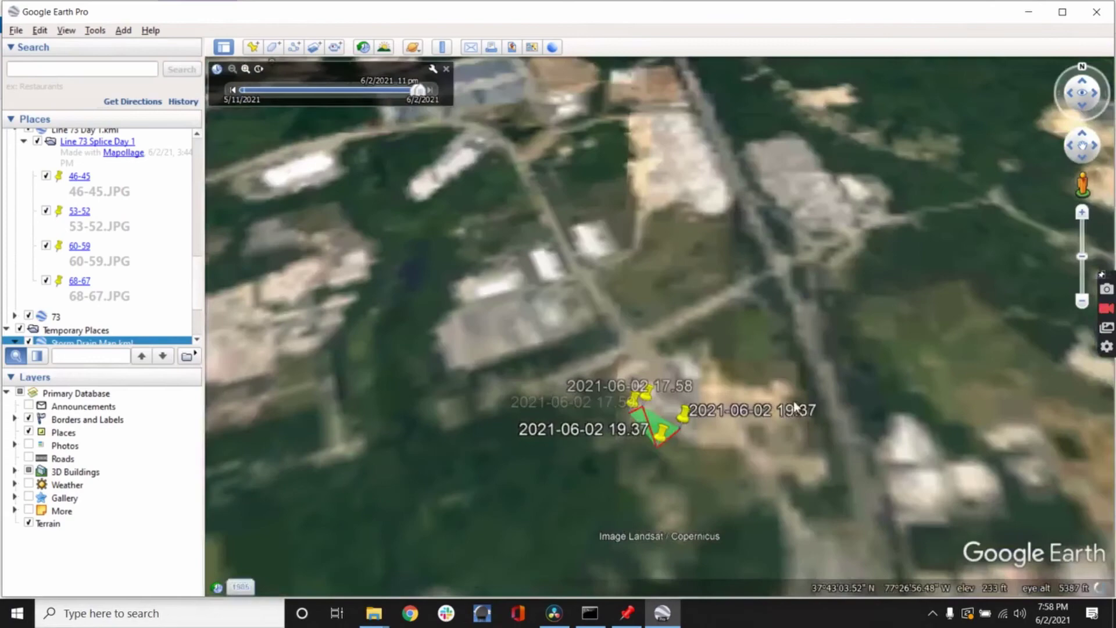
Pan and zoom until the green polygon and its 2021-06-02 pushpins fill the view.
scroll(685, 409, "up", 5)
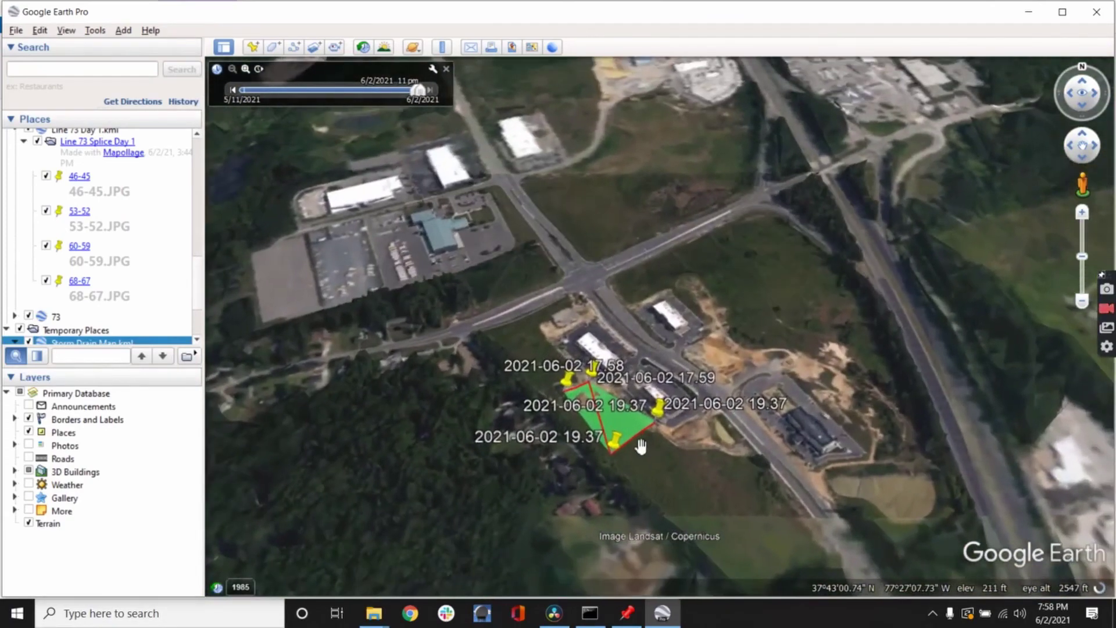
scroll(608, 418, "up", 4)
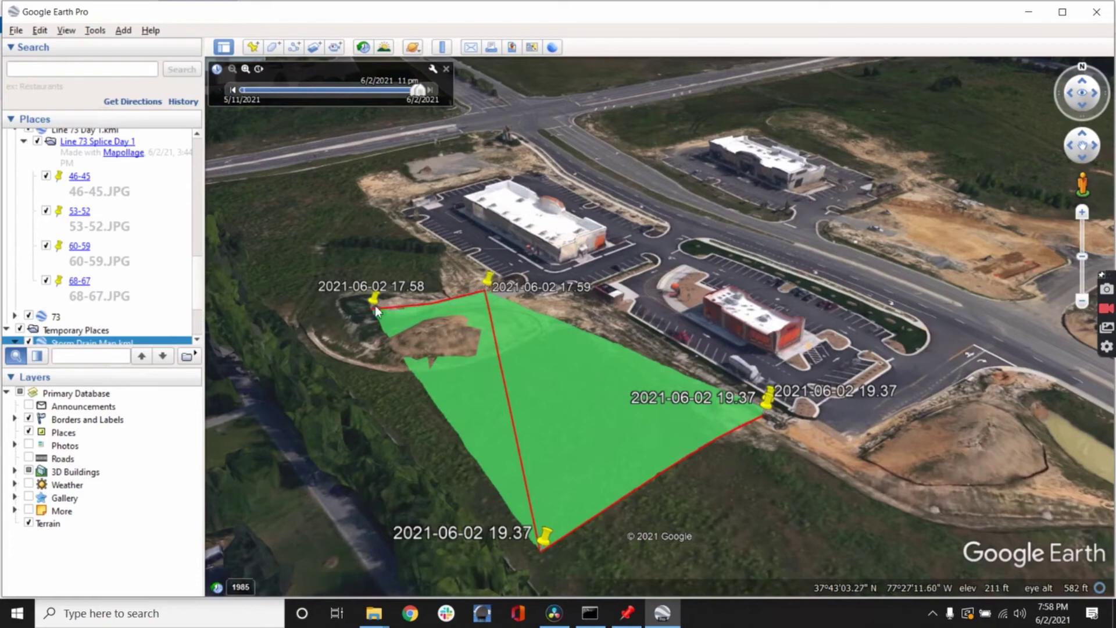
left_click_drag(783, 419, 528, 505)
scroll(474, 481, "up", 3)
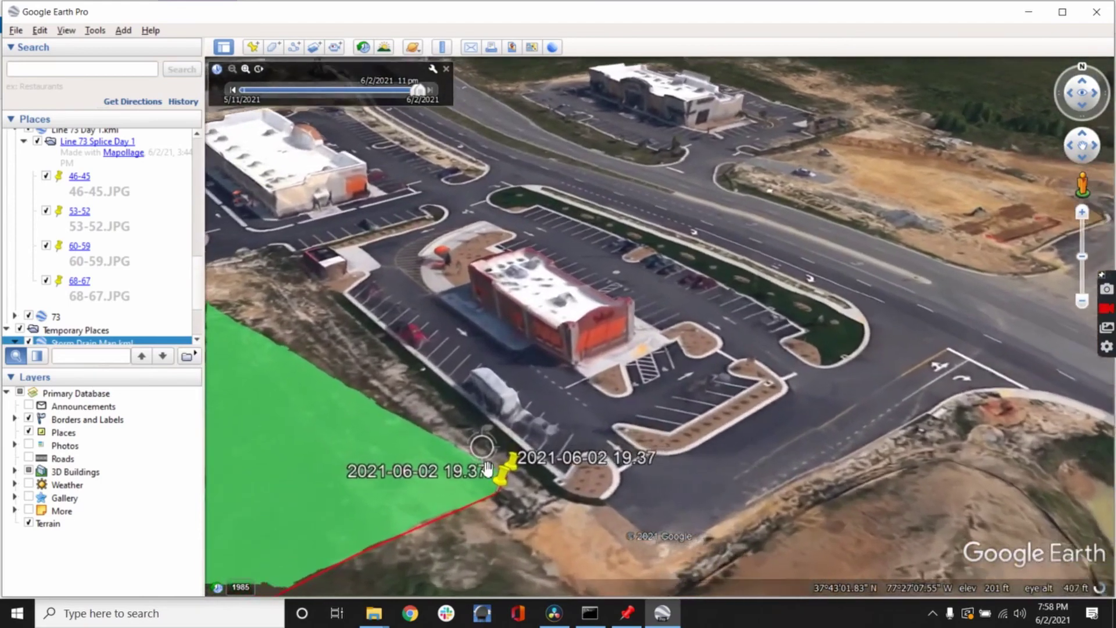
left_click_drag(484, 472, 978, 285)
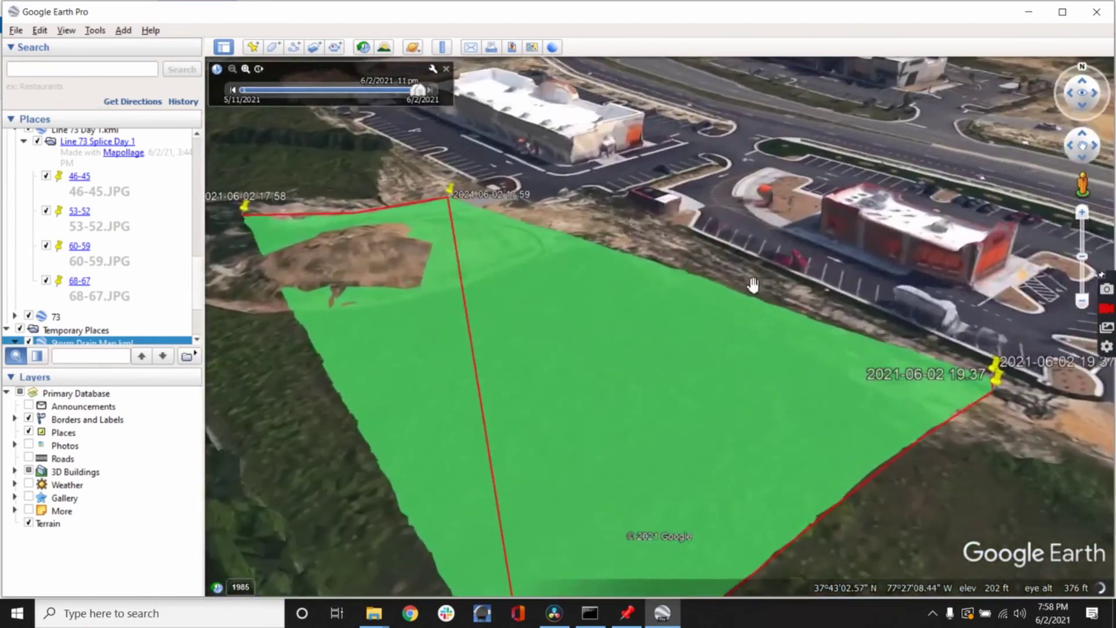
scroll(623, 299, "down", 2)
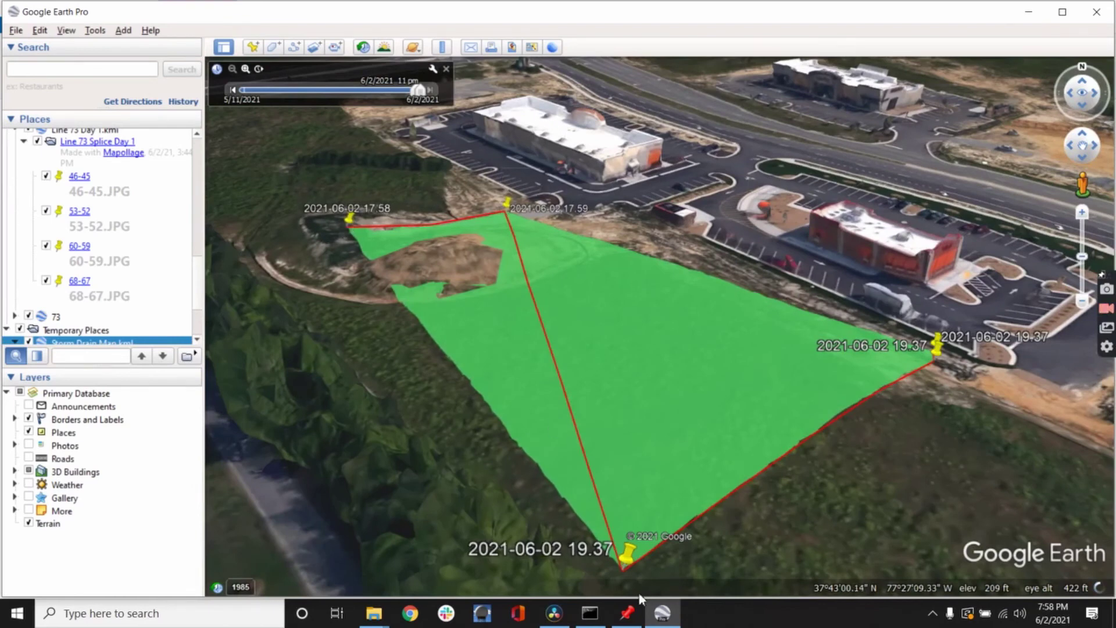
left_click(350, 225)
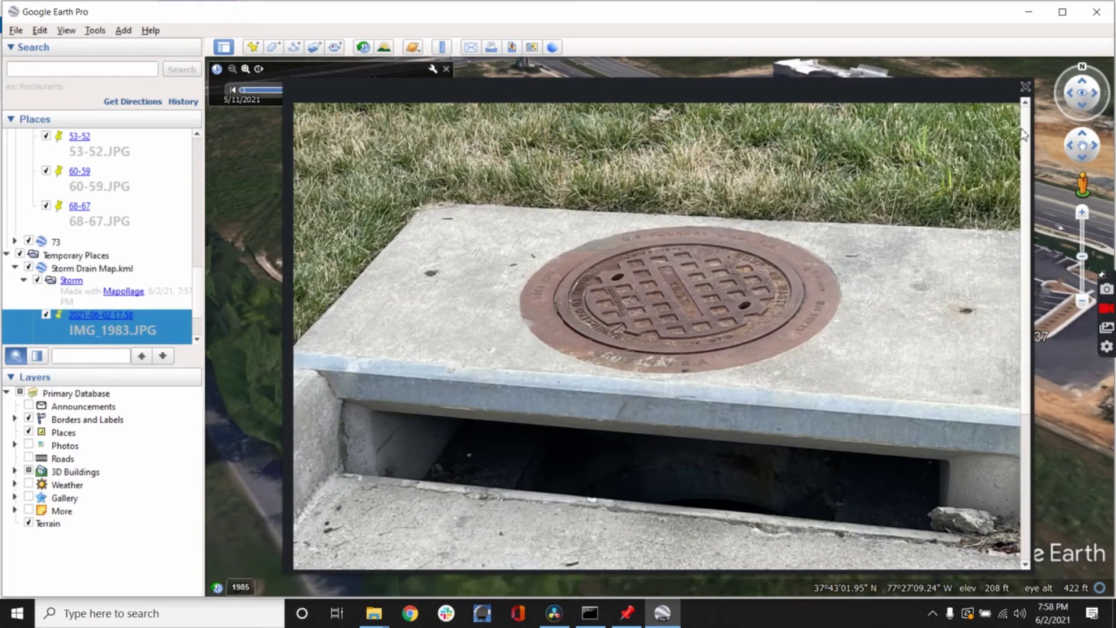
scroll(1020, 137, "down", 5)
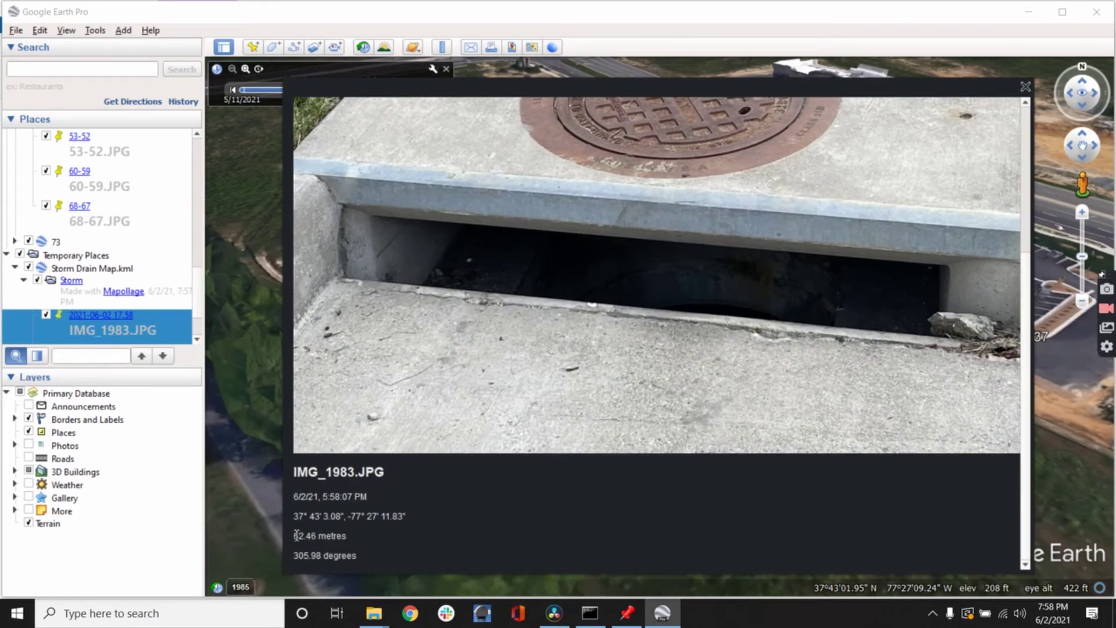
mouse_move(293, 536)
left_mouse_down()
mouse_move(349, 552)
mouse_move(352, 537)
mouse_move(295, 539)
left_mouse_up()
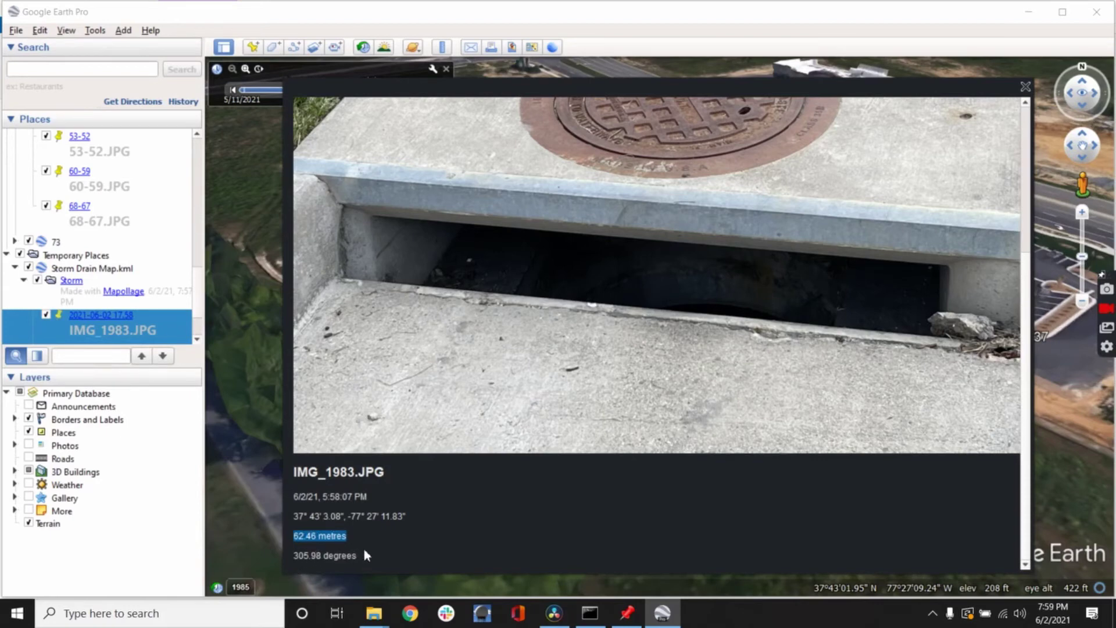
left_click_drag(296, 516, 406, 518)
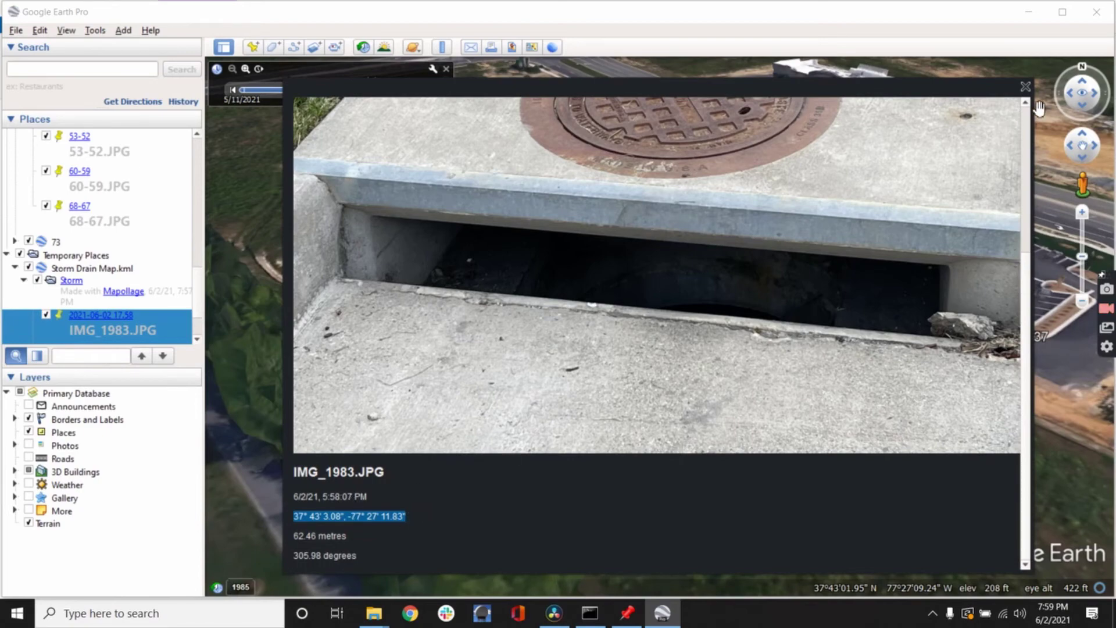
left_click(627, 186)
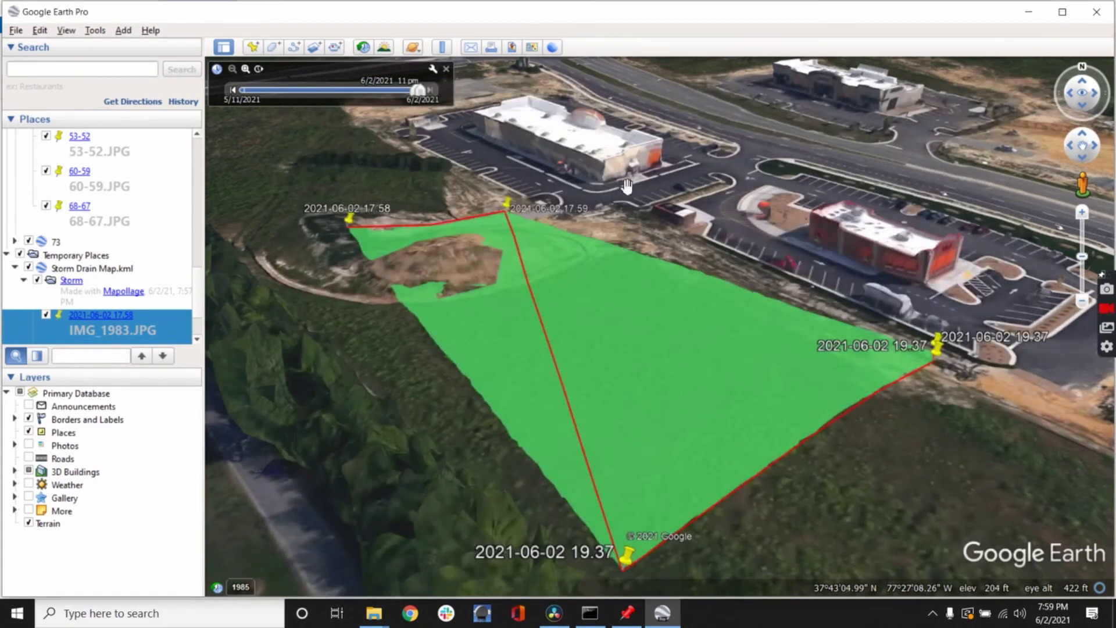
left_click(506, 208)
scroll(1027, 320, "down", 3)
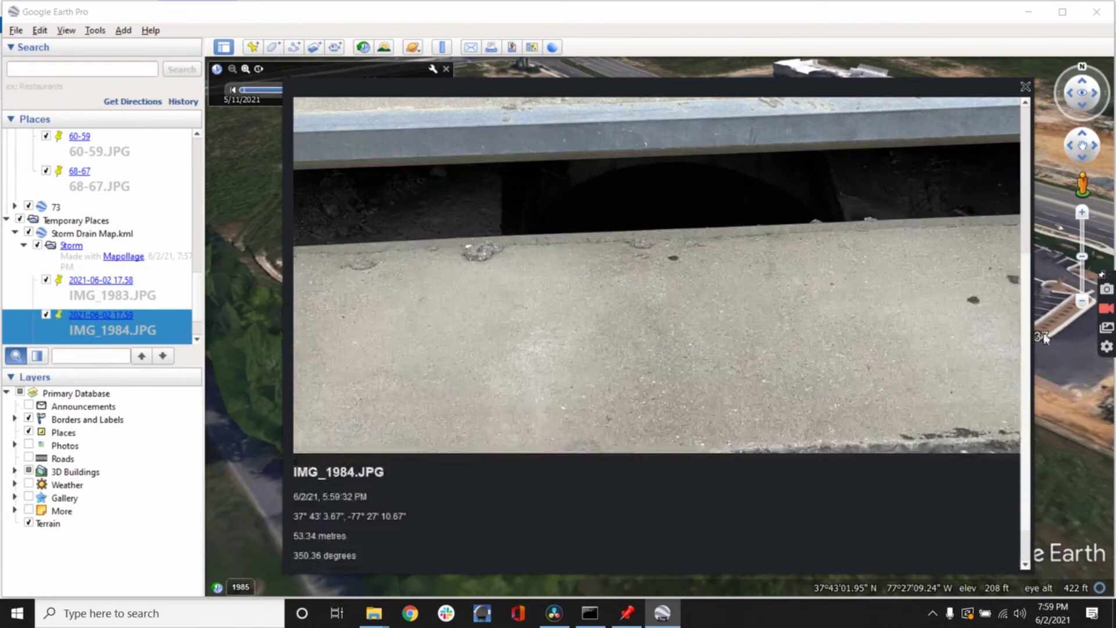
scroll(1027, 320, "up", 3)
scroll(1027, 320, "down", 3)
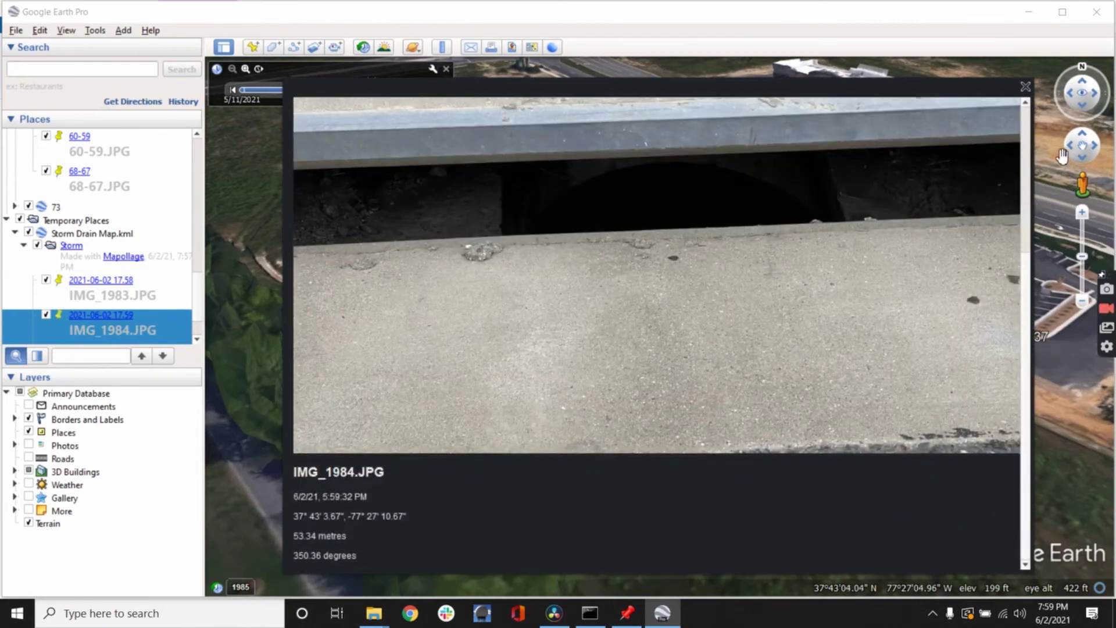
left_click(1026, 86)
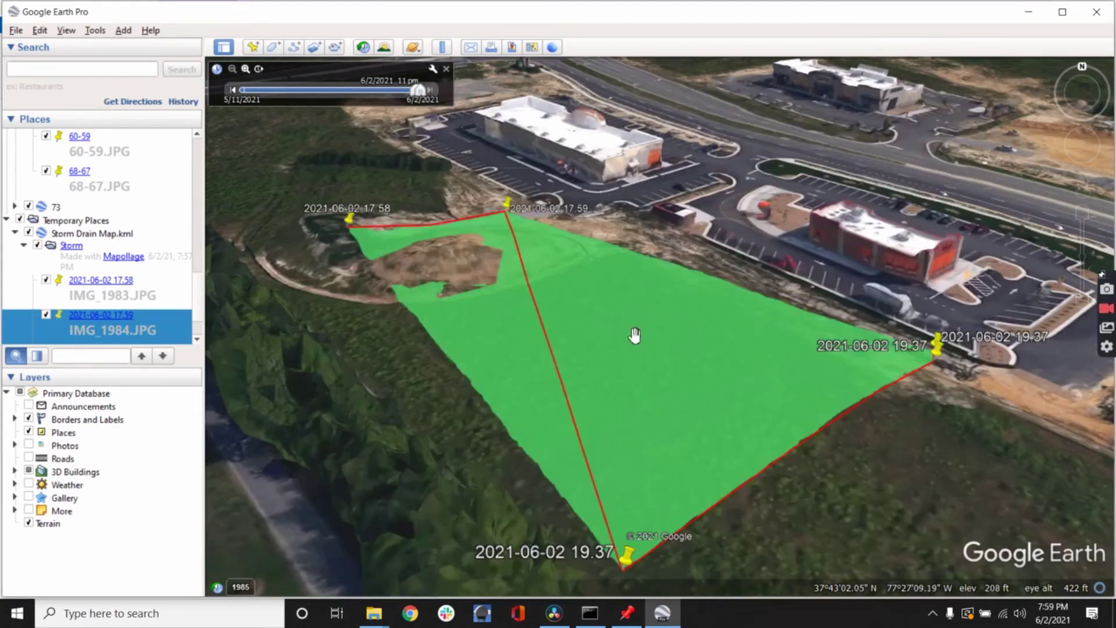
left_click(627, 556)
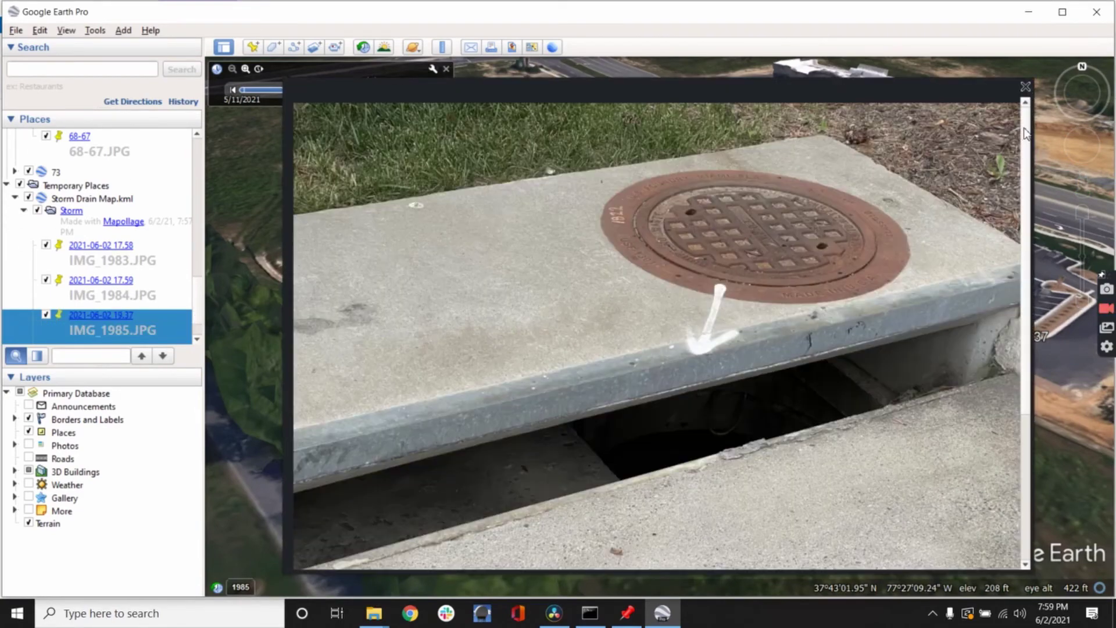
scroll(1024, 139, "down", 3)
left_click_drag(1026, 329, 1023, 185)
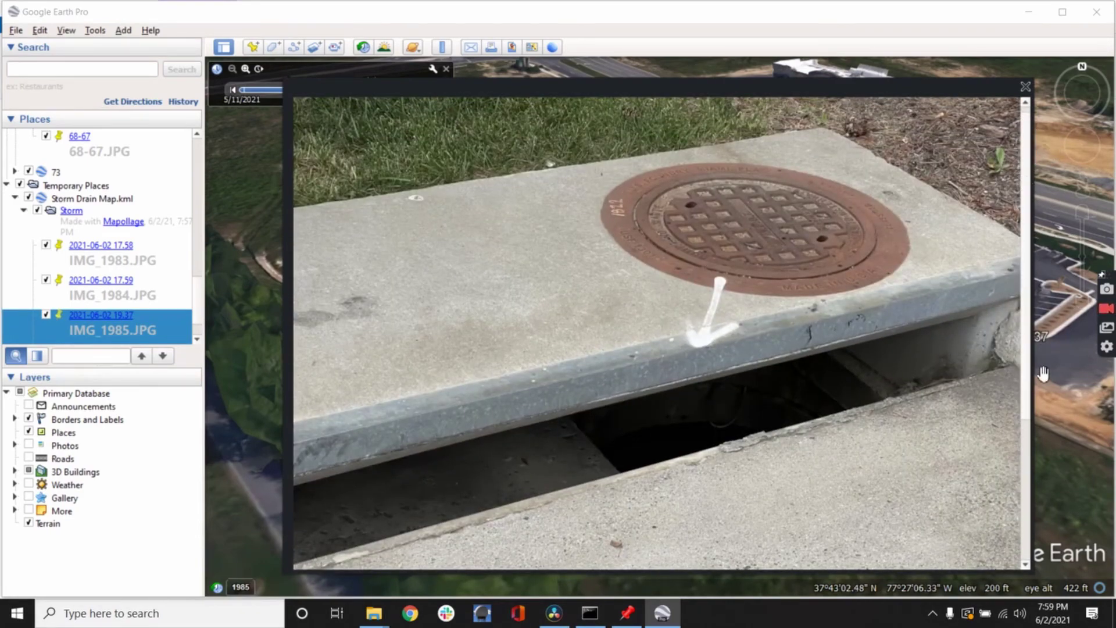
left_click_drag(1025, 327, 1033, 129)
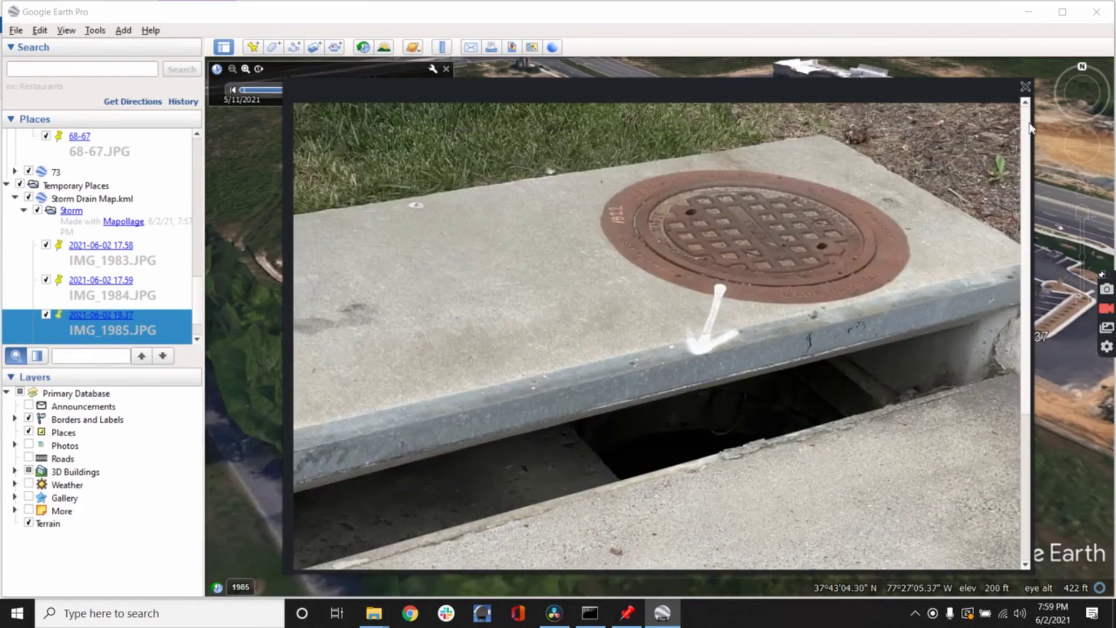
left_click(1026, 86)
left_click(937, 352)
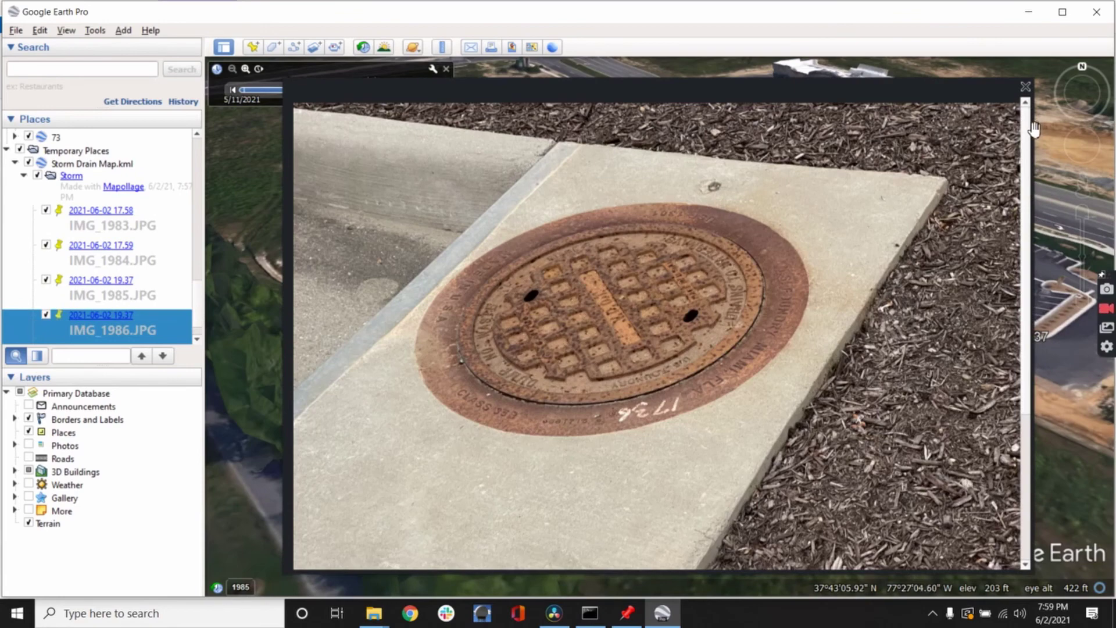
left_click_drag(1032, 133, 1024, 100)
Close the IMG_1986 photo, reset north-up, and rotate the view to face the green polygon.
left_click(1026, 86)
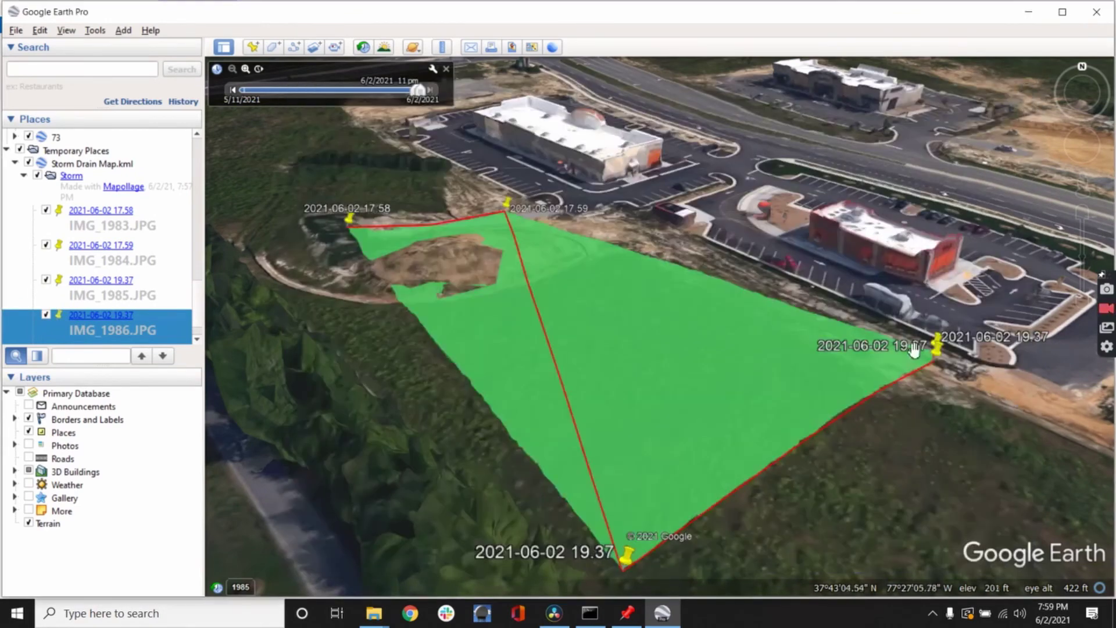
left_click_drag(954, 369, 441, 475)
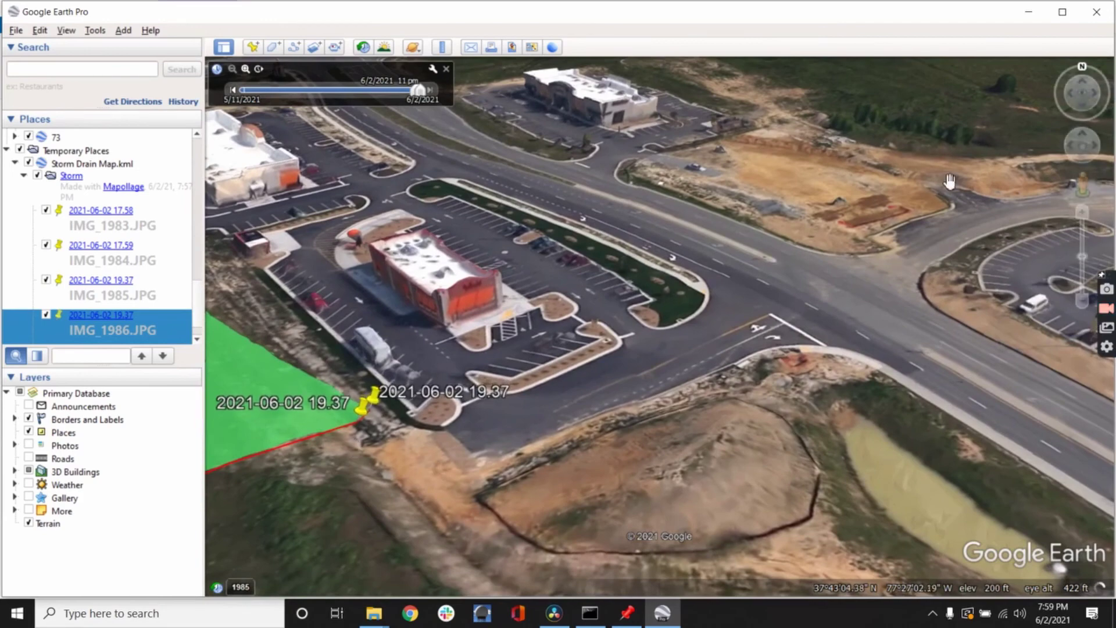
left_click(1079, 76)
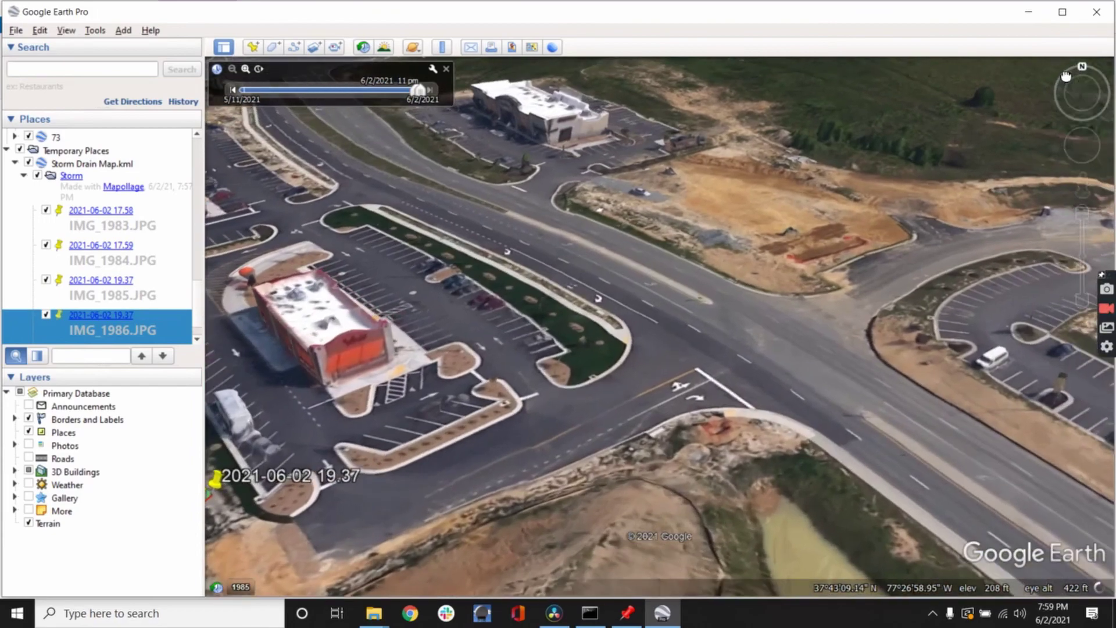
mouse_move(1066, 76)
left_mouse_down()
mouse_move(1072, 96)
mouse_move(1066, 84)
left_mouse_up()
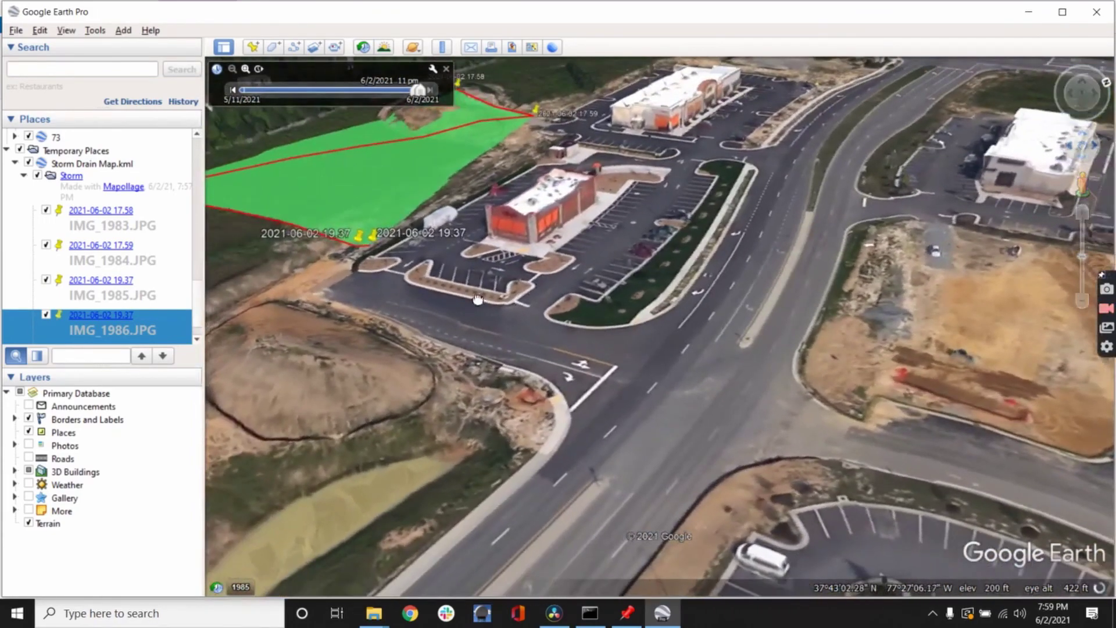
left_click_drag(494, 335, 590, 344)
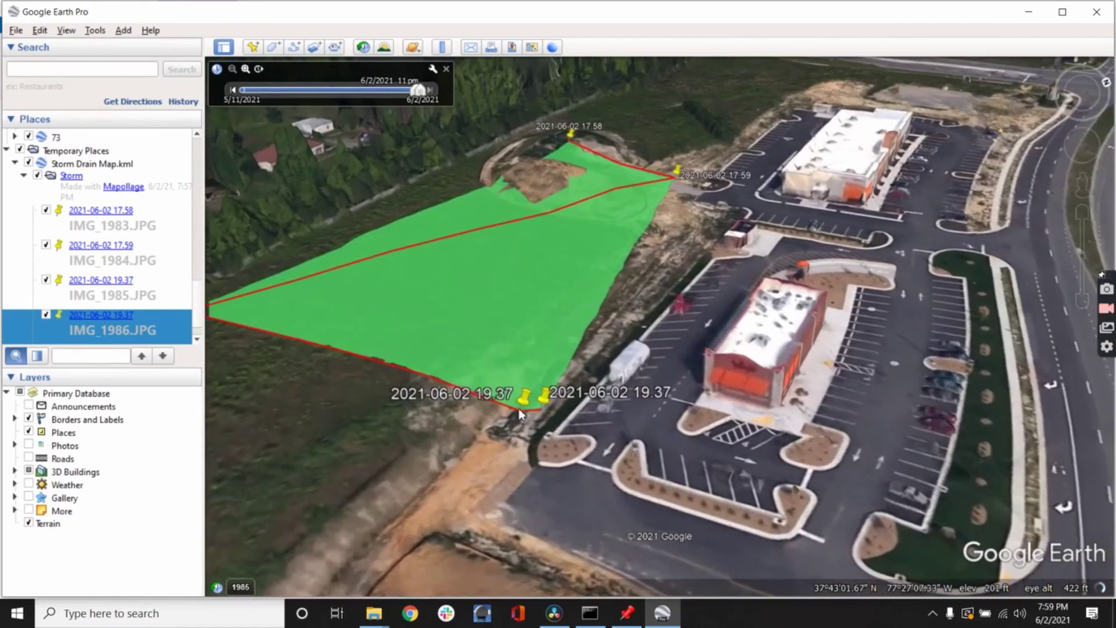
View the IMG_1987.JPG photo, then frame the green polygon with all five pushpins.
left_click(543, 396)
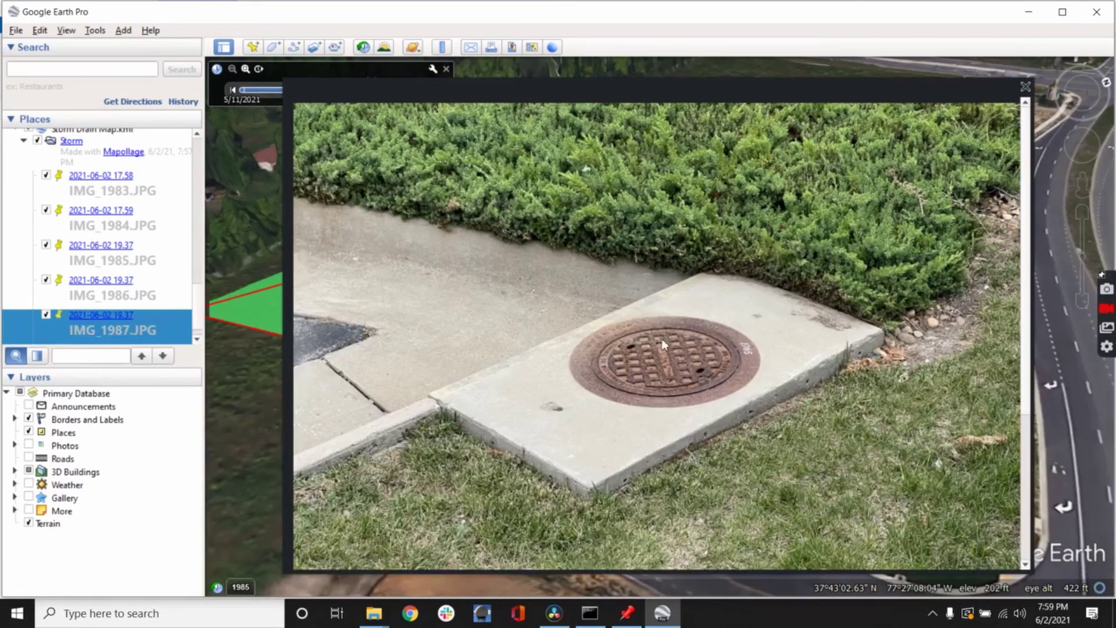
left_click(1026, 87)
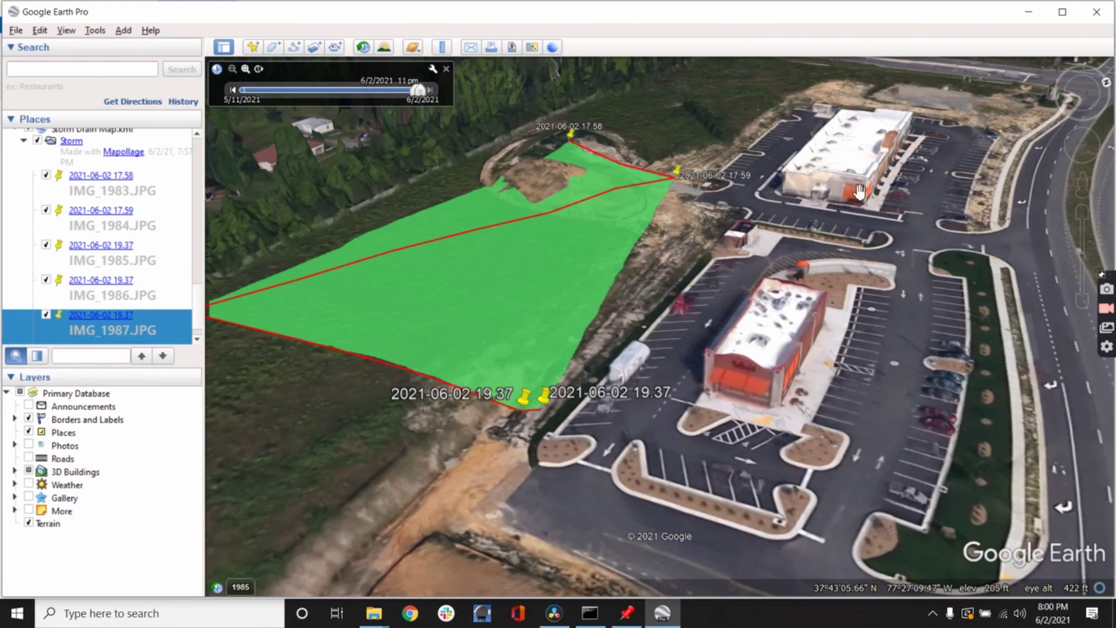
left_click_drag(590, 289, 792, 379)
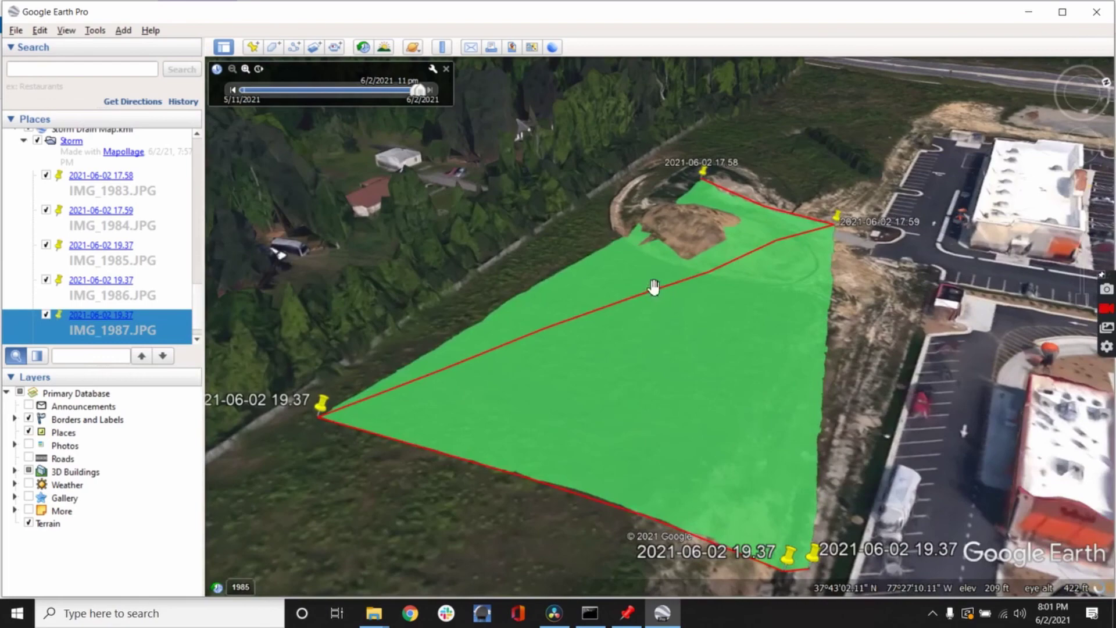
left_click_drag(973, 368, 795, 326)
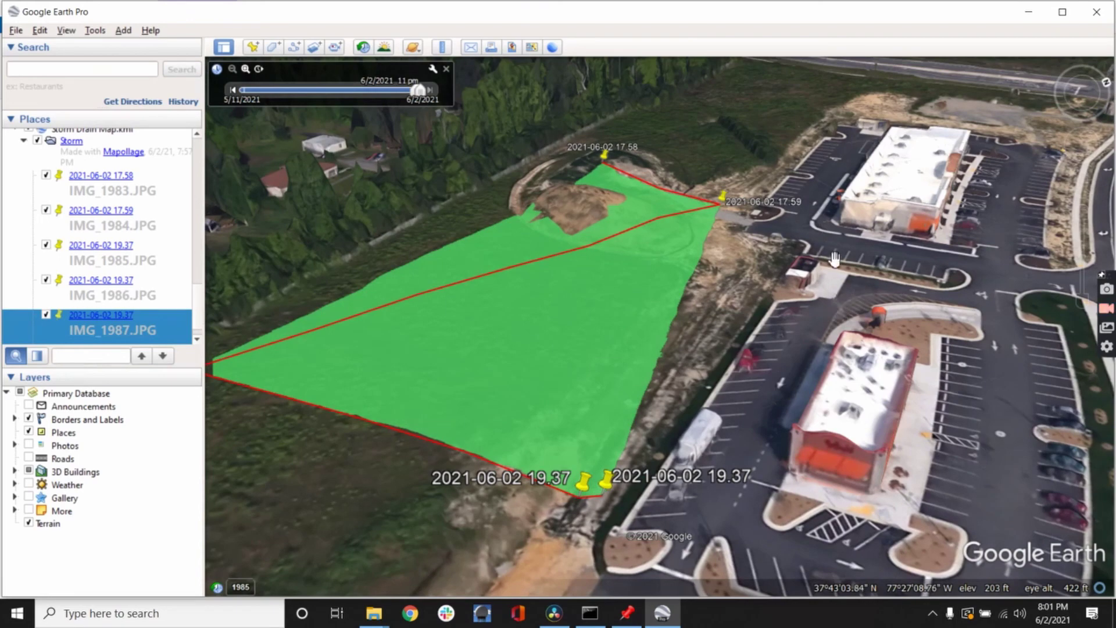
left_click_drag(808, 334, 887, 312)
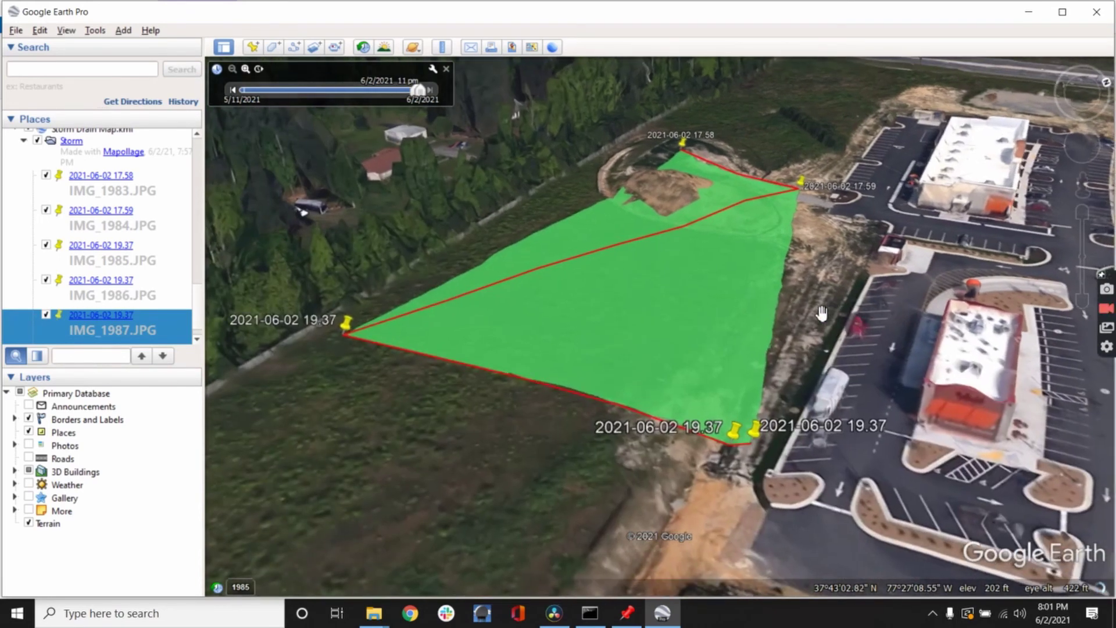